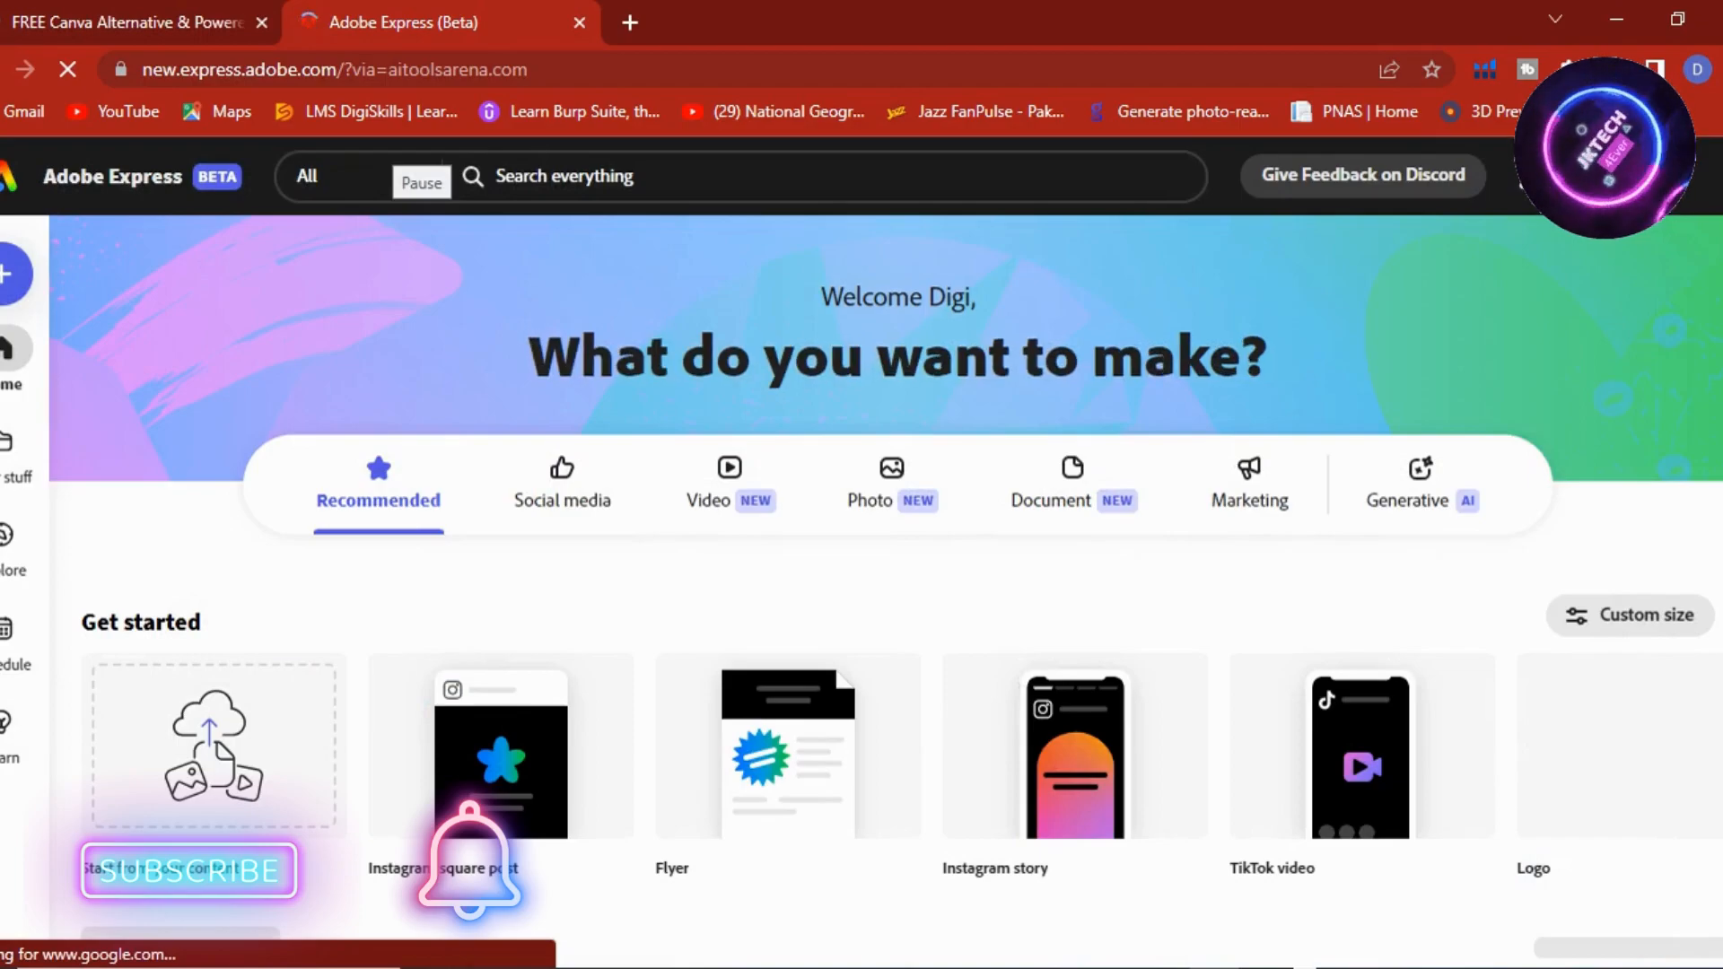
- Browse the home page's project categories, including Social media, Video, Document and Generative AI
click(562, 484)
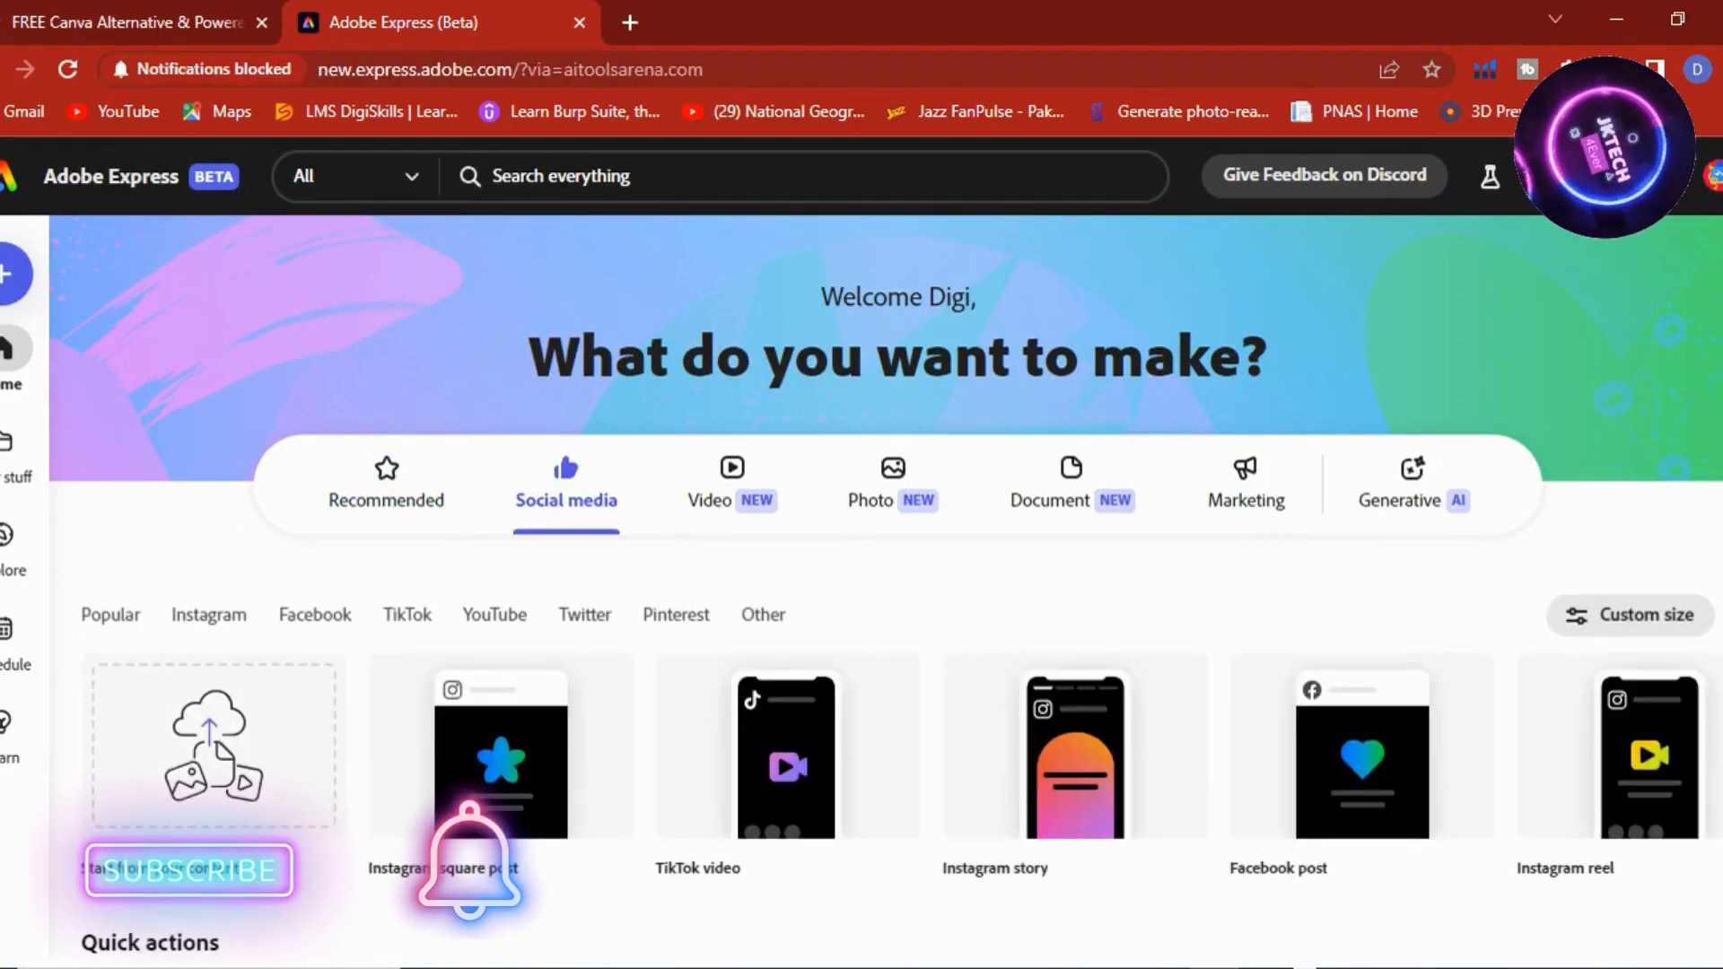
scroll(885, 578, down, 2)
click(731, 287)
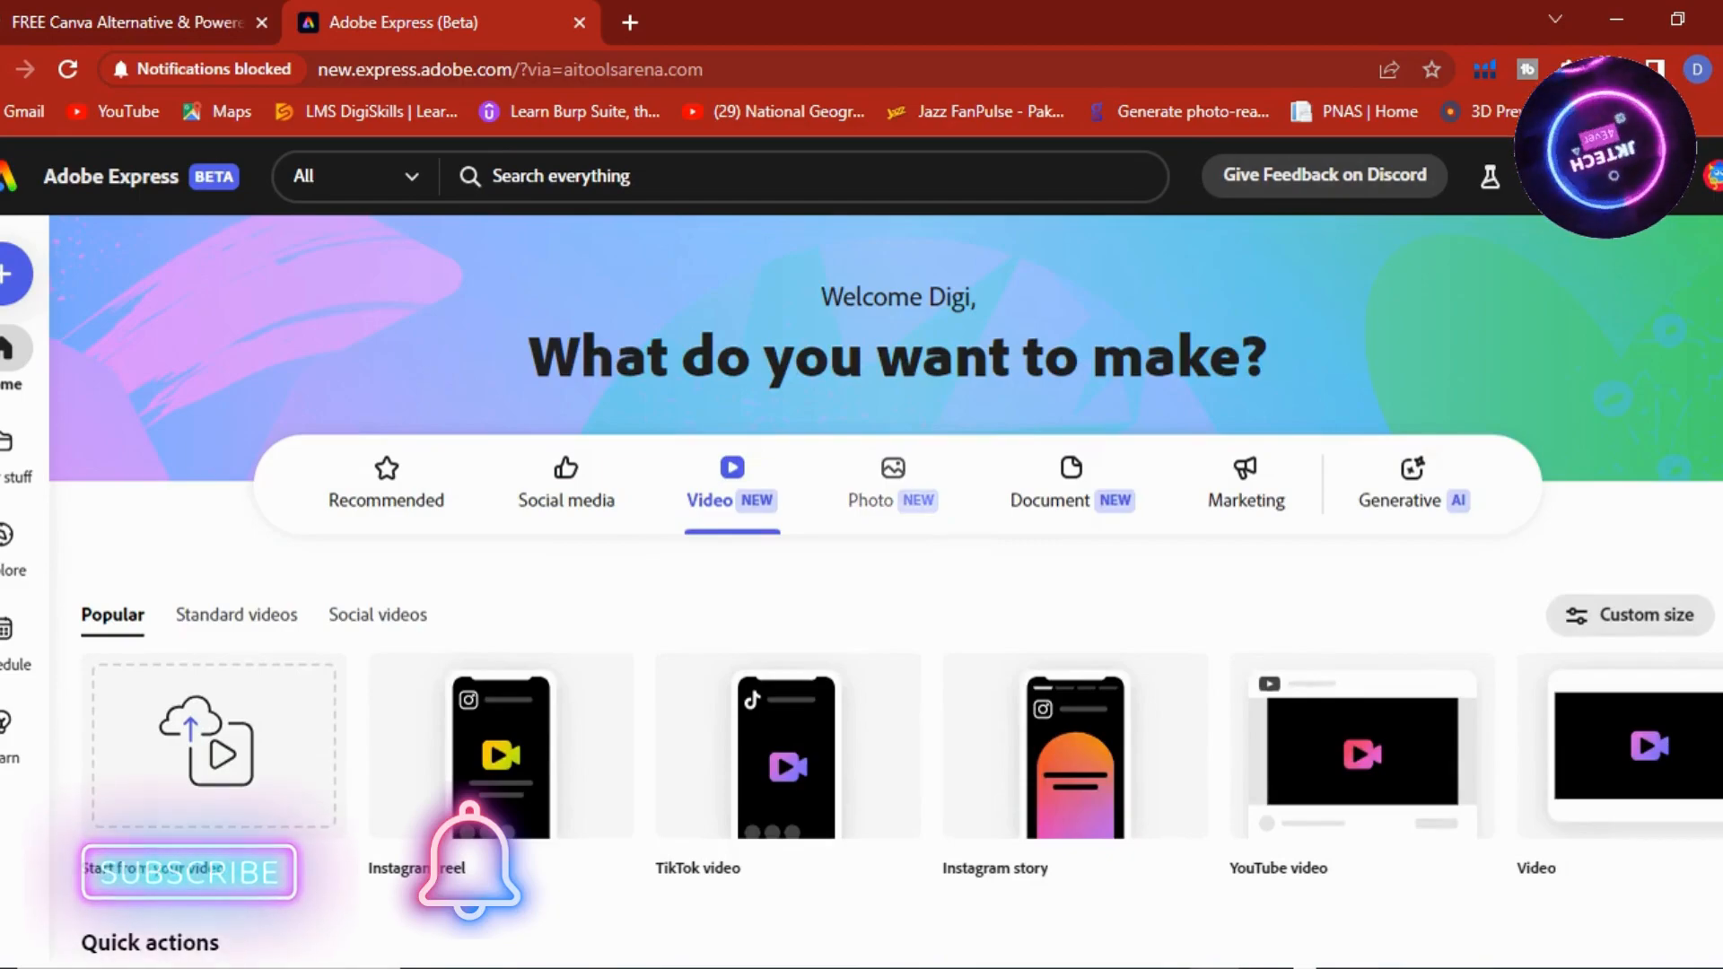
click(892, 484)
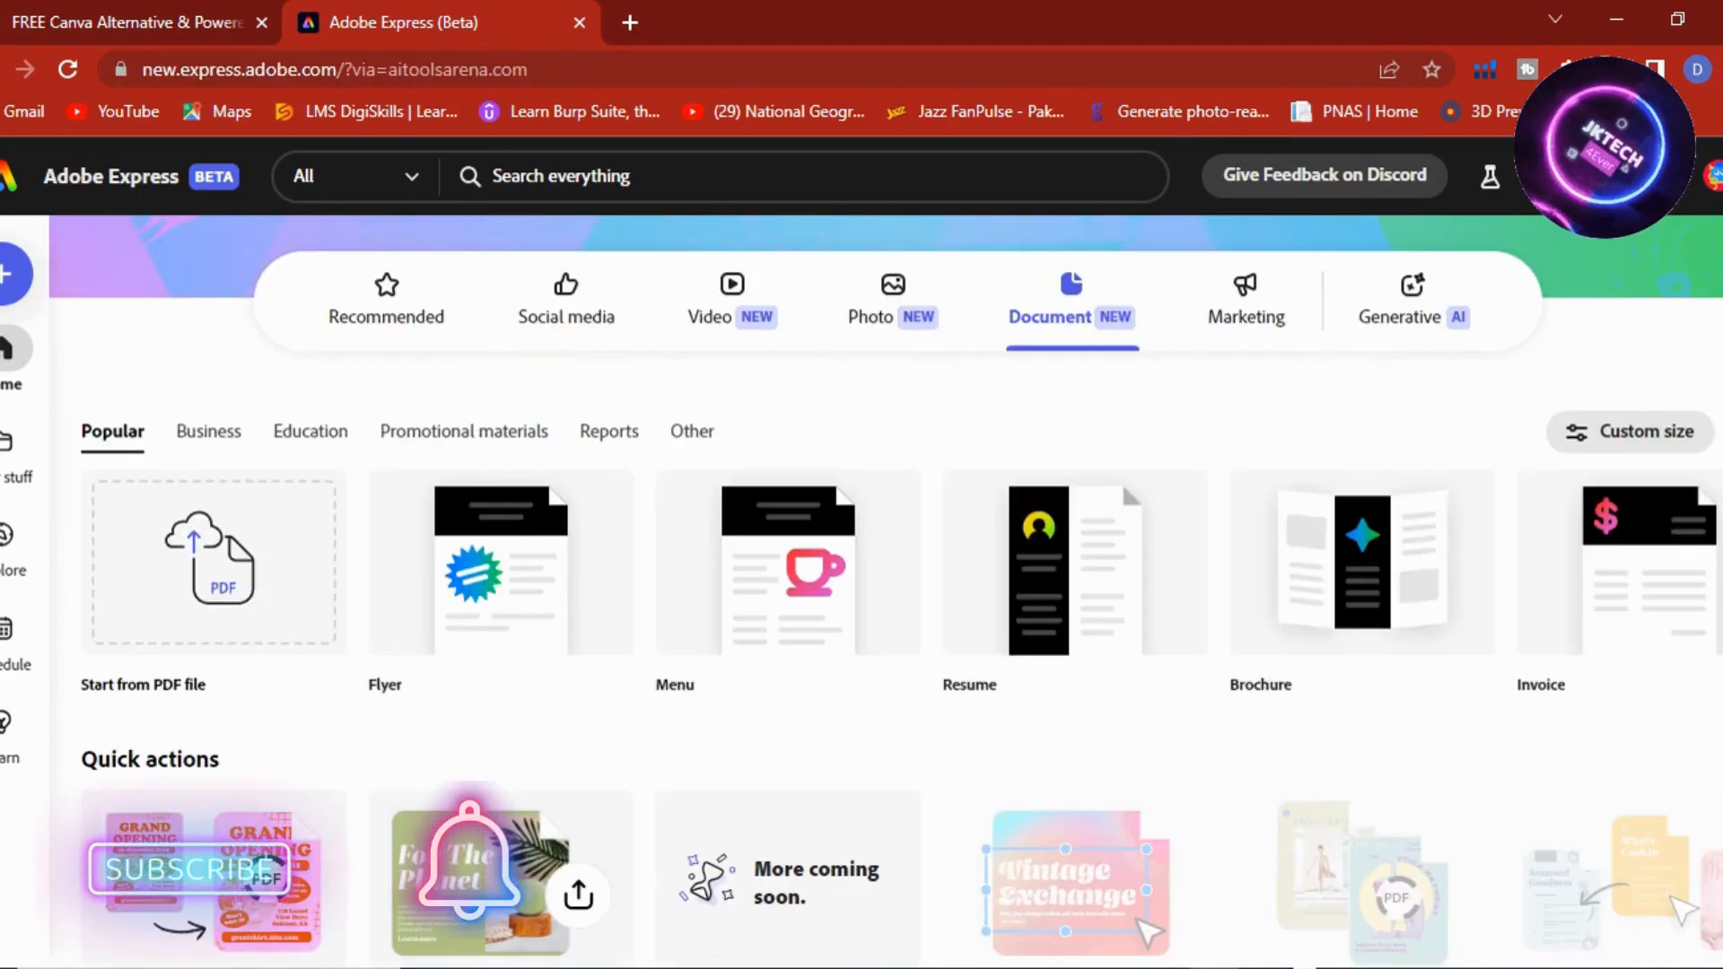
scroll(886, 579, down, 1)
scroll(886, 591, down, 3)
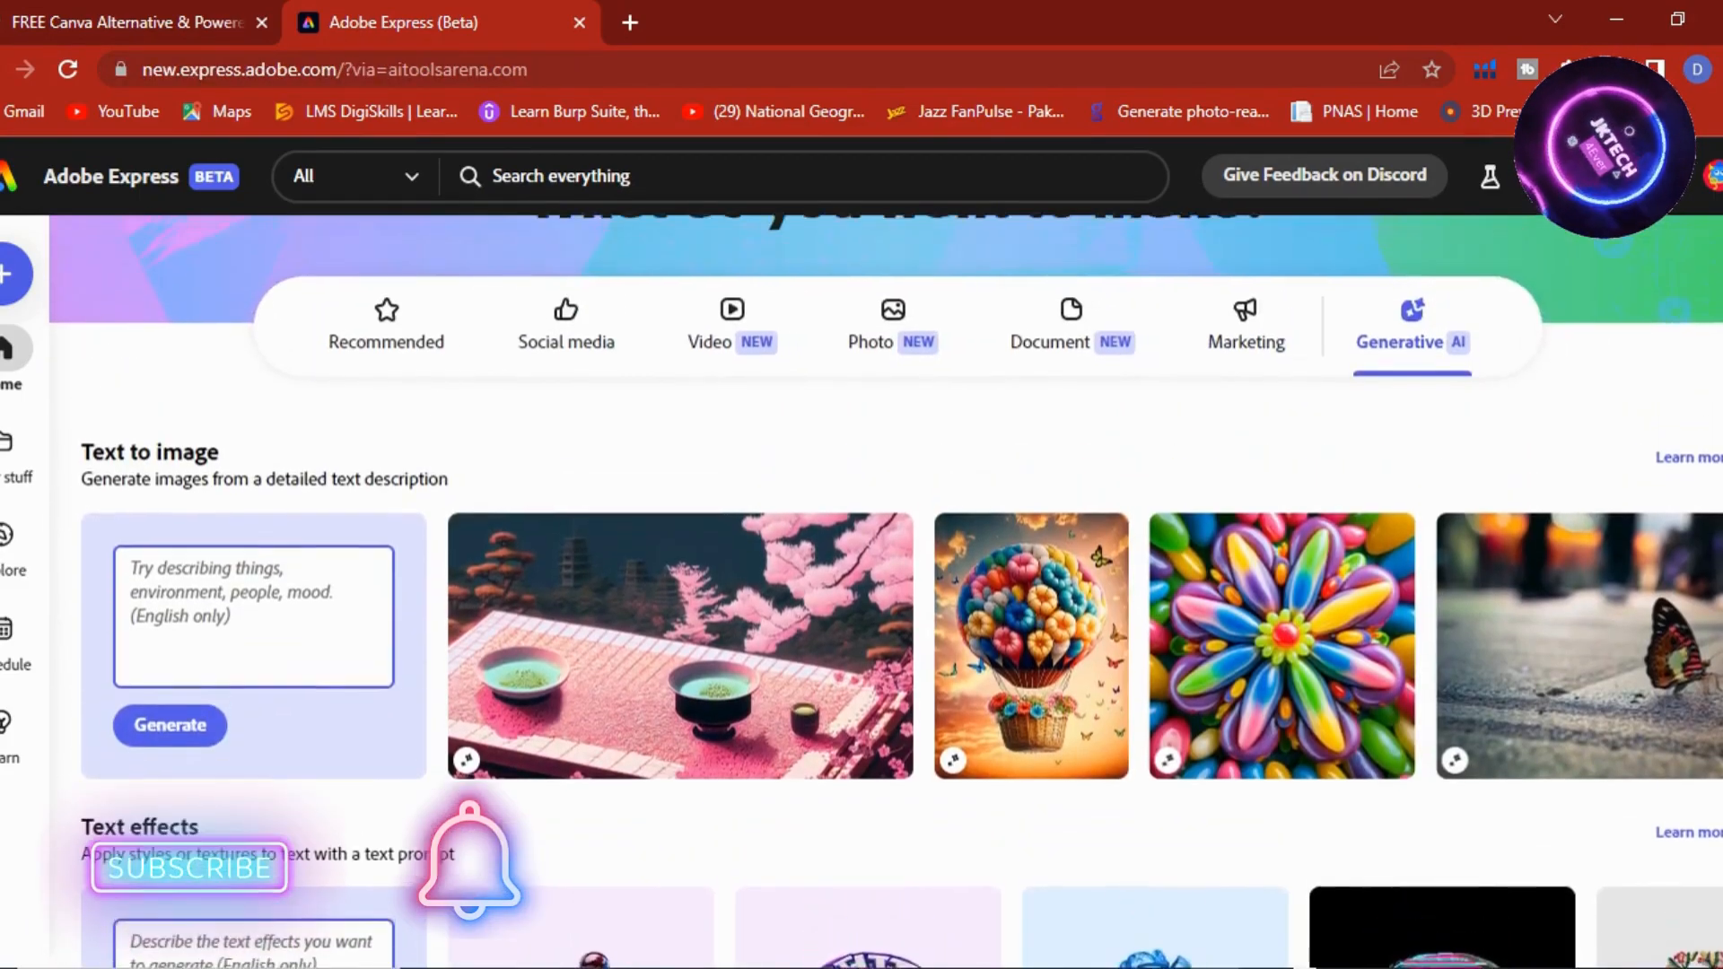
scroll(886, 592, up, 1)
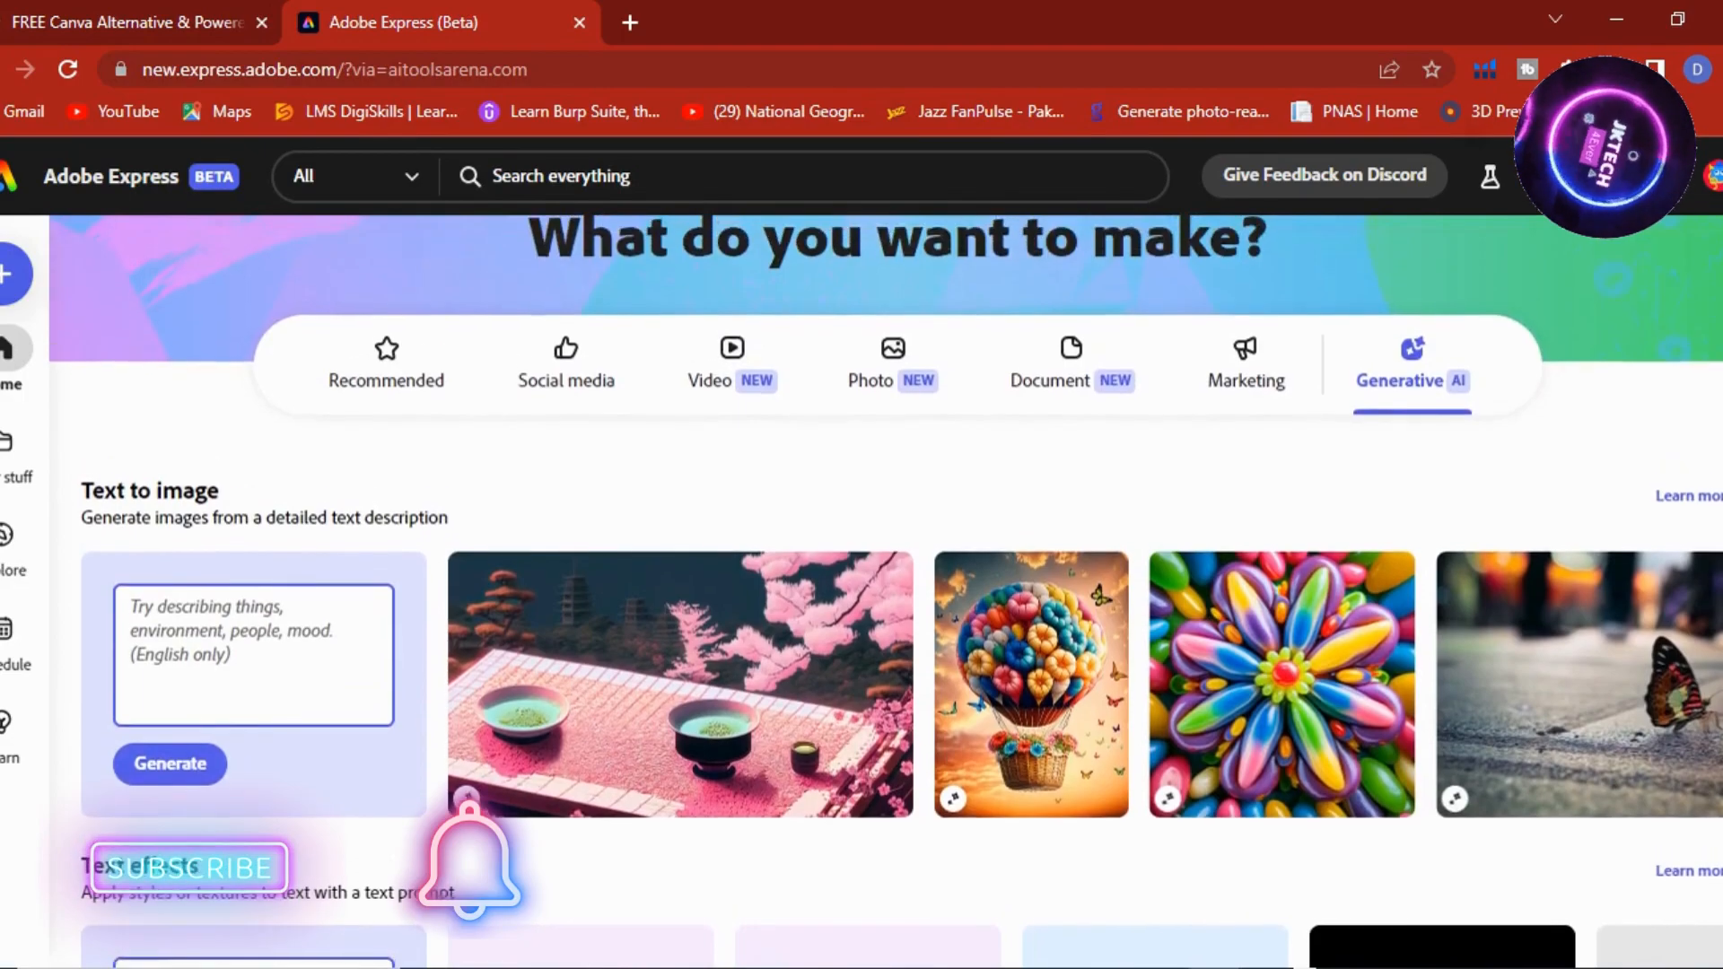
scroll(886, 592, down, 3)
scroll(885, 593, up, 1)
scroll(886, 592, up, 2)
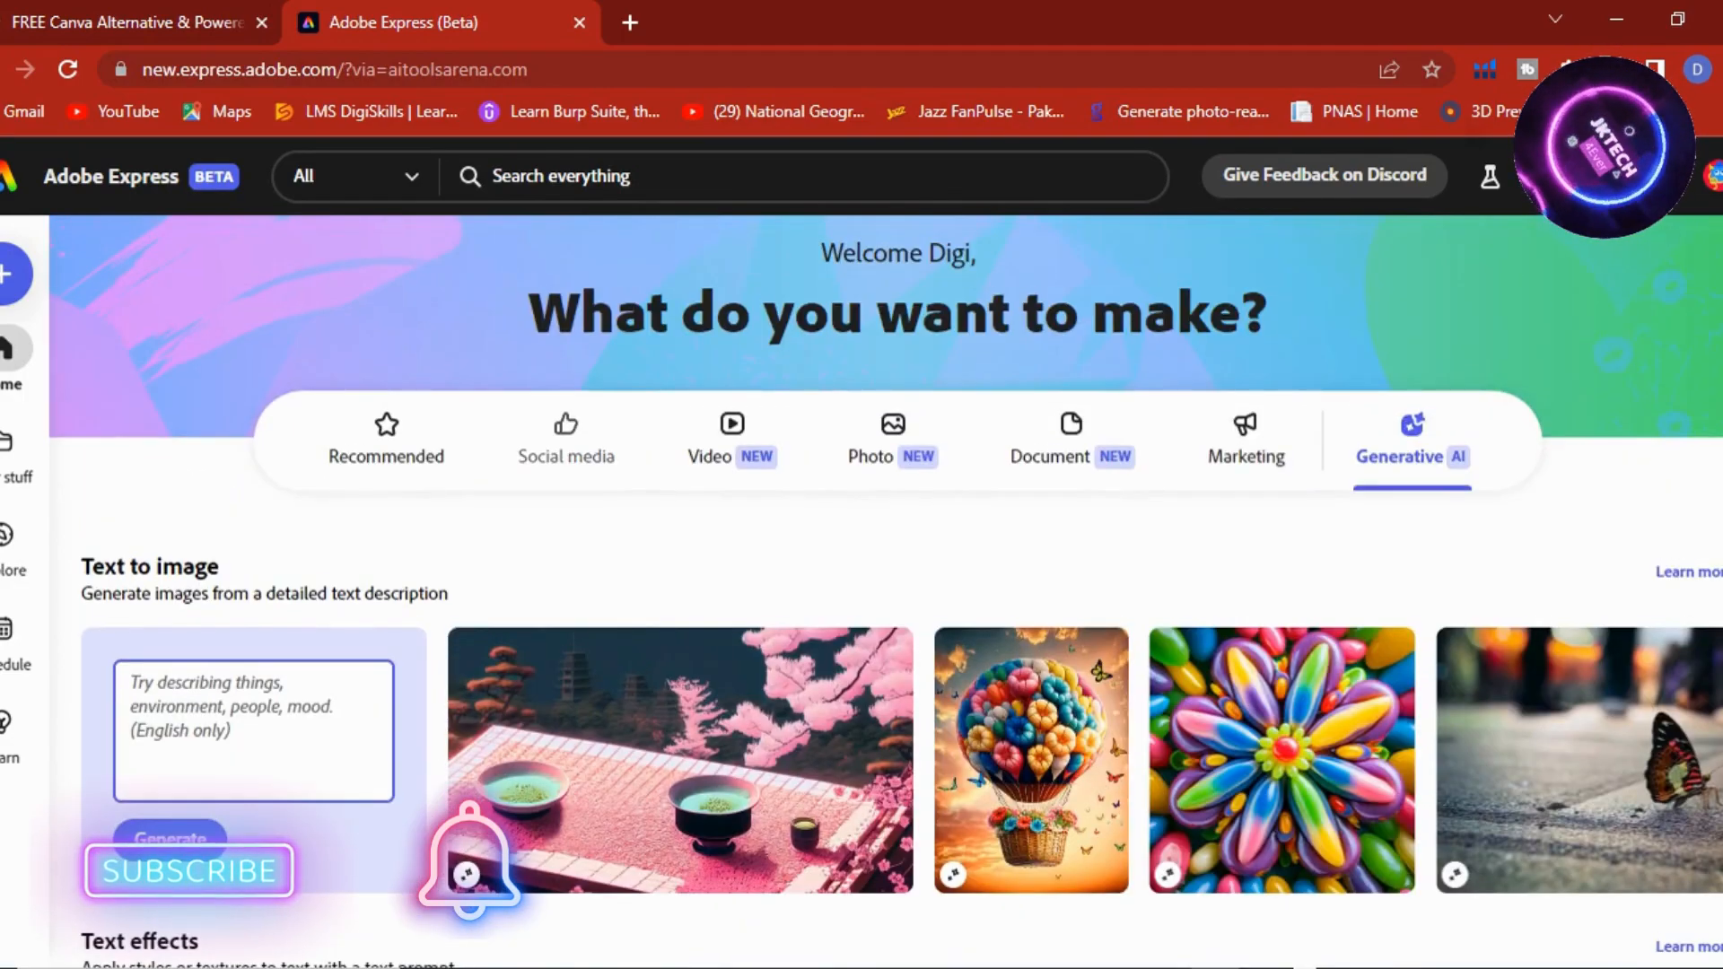
- Create an Instagram square post from the Social media category and enter "dark alien planet background" as the text-to-image prompt
click(558, 401)
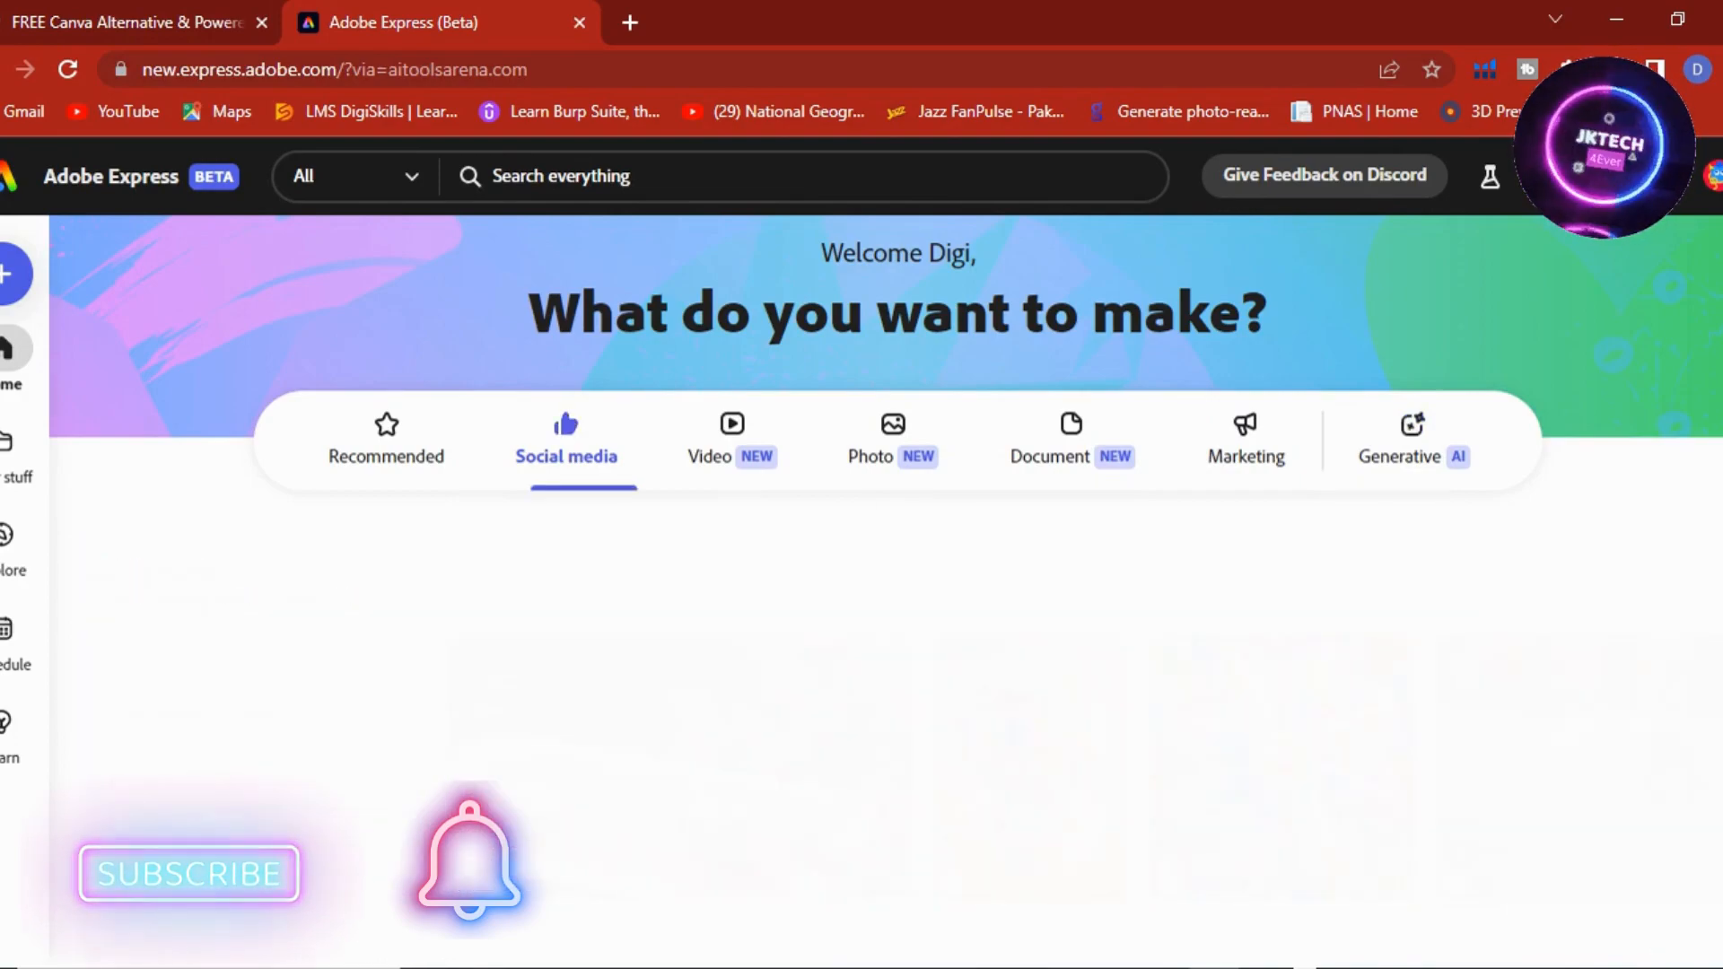
click(501, 674)
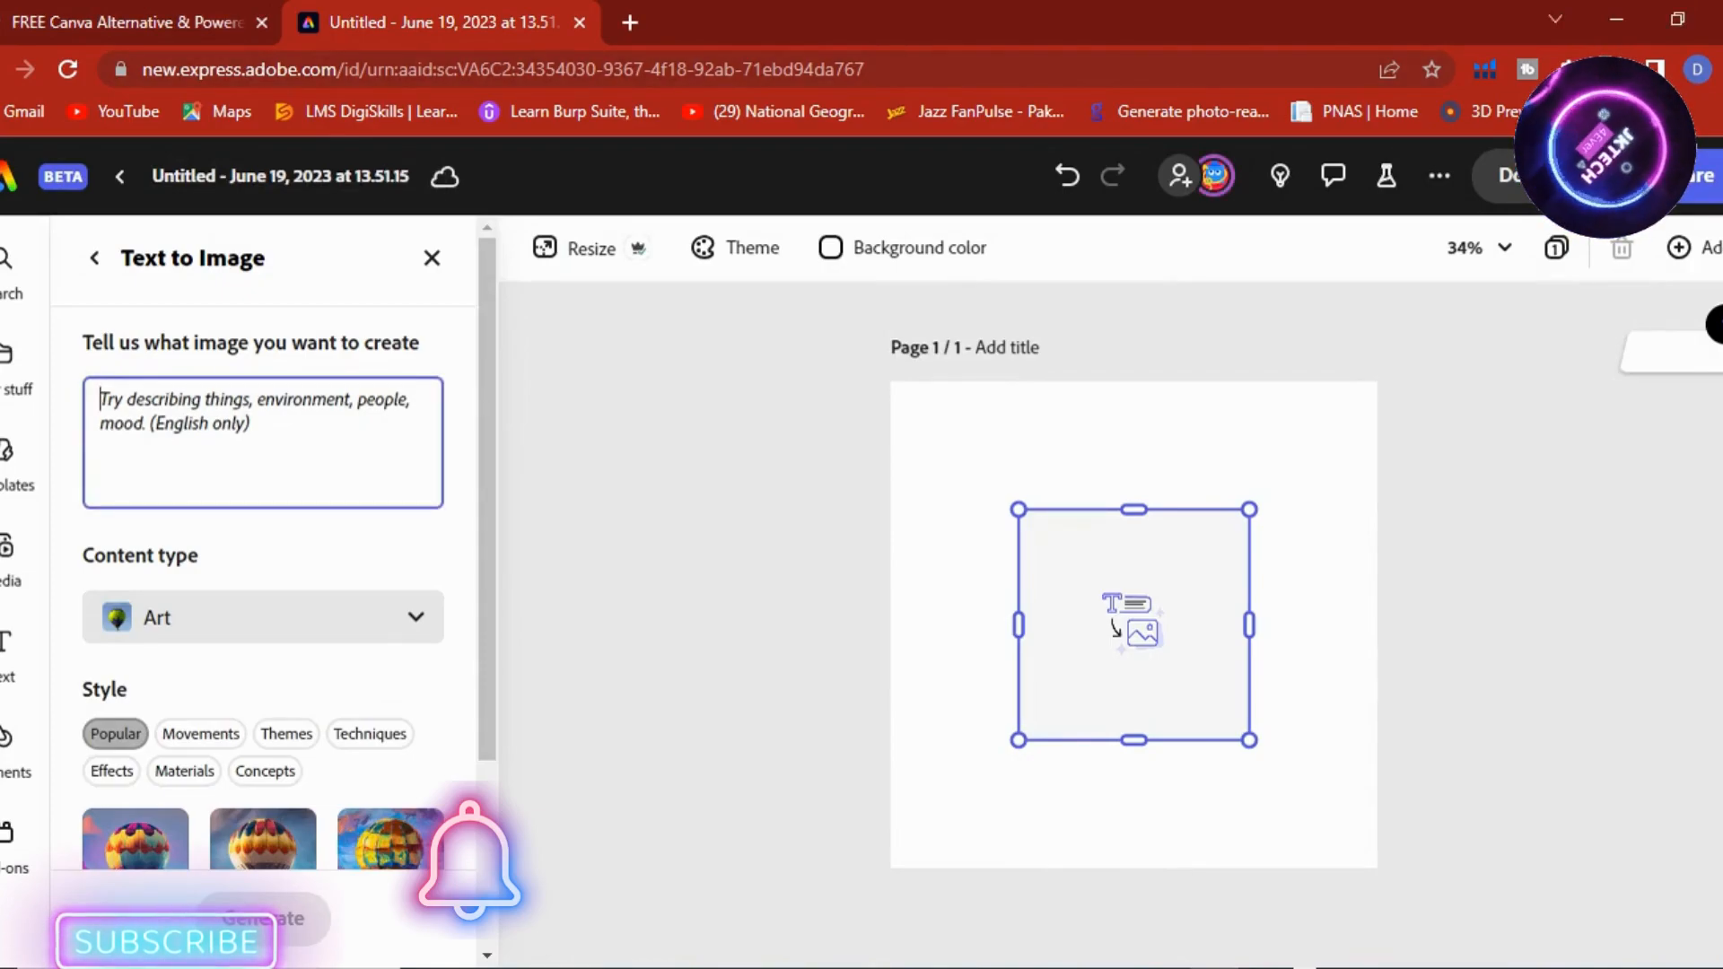
text(dark alien planet backgruon)
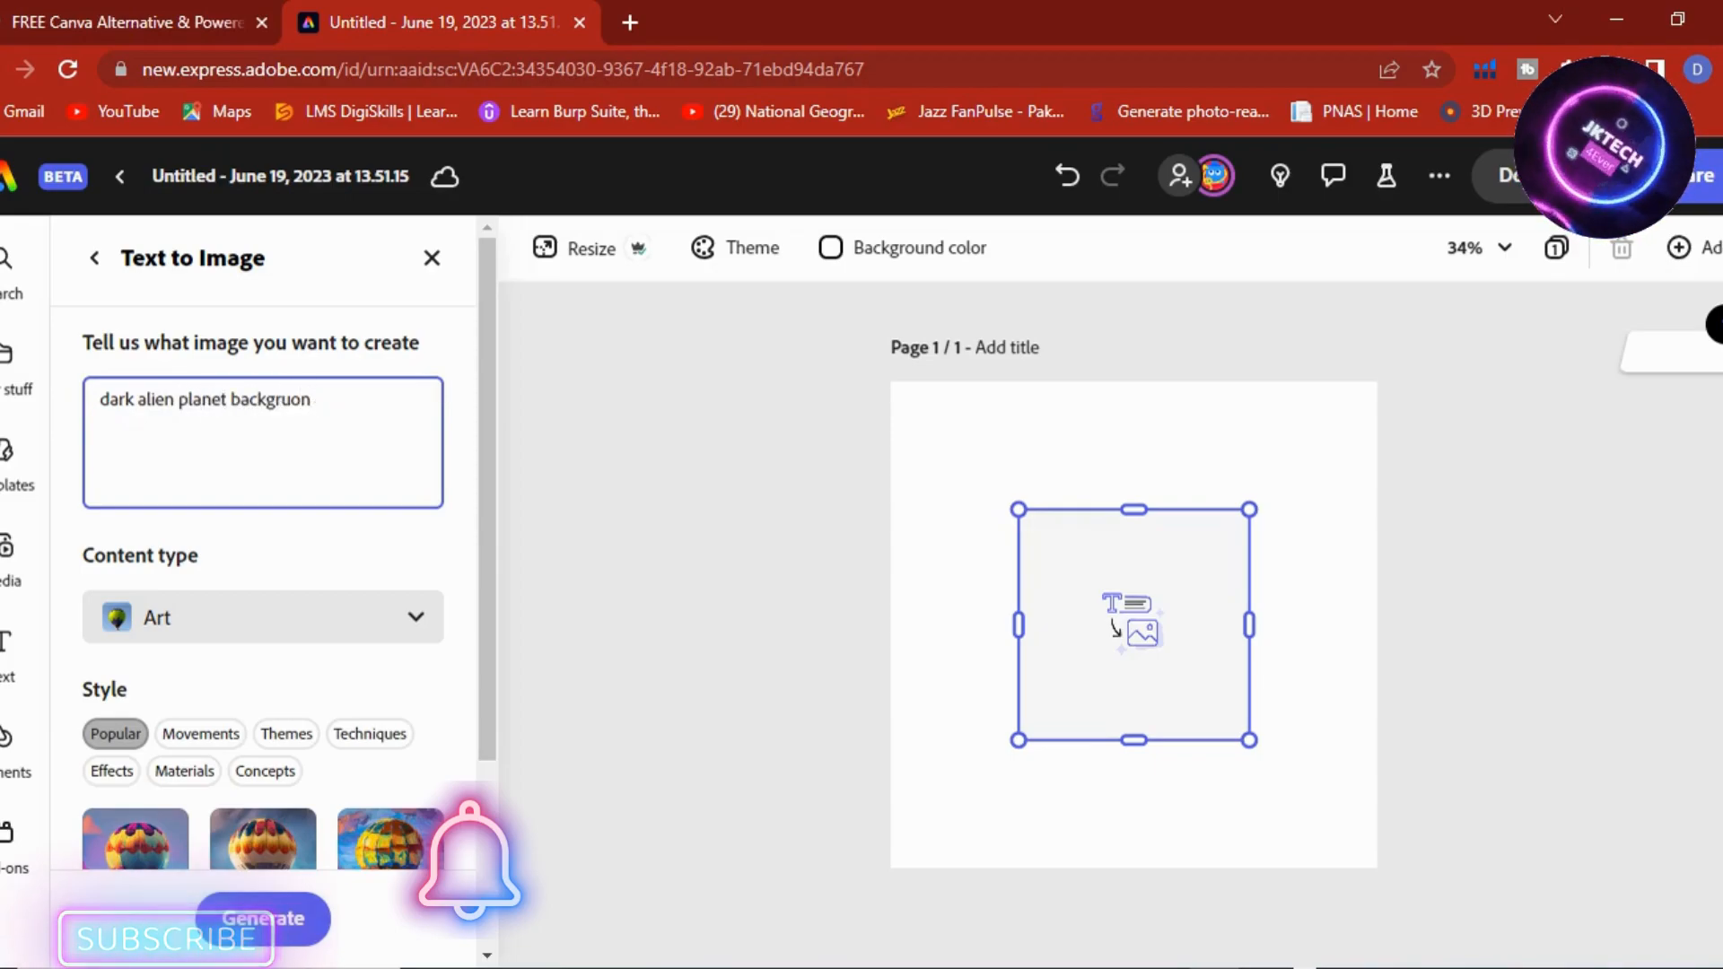
key(BackSpace)
key(BackSpace)
key(BackSpace)
text(ound)
- Set the content type to Photo and generate the planet image on the page
click(263, 616)
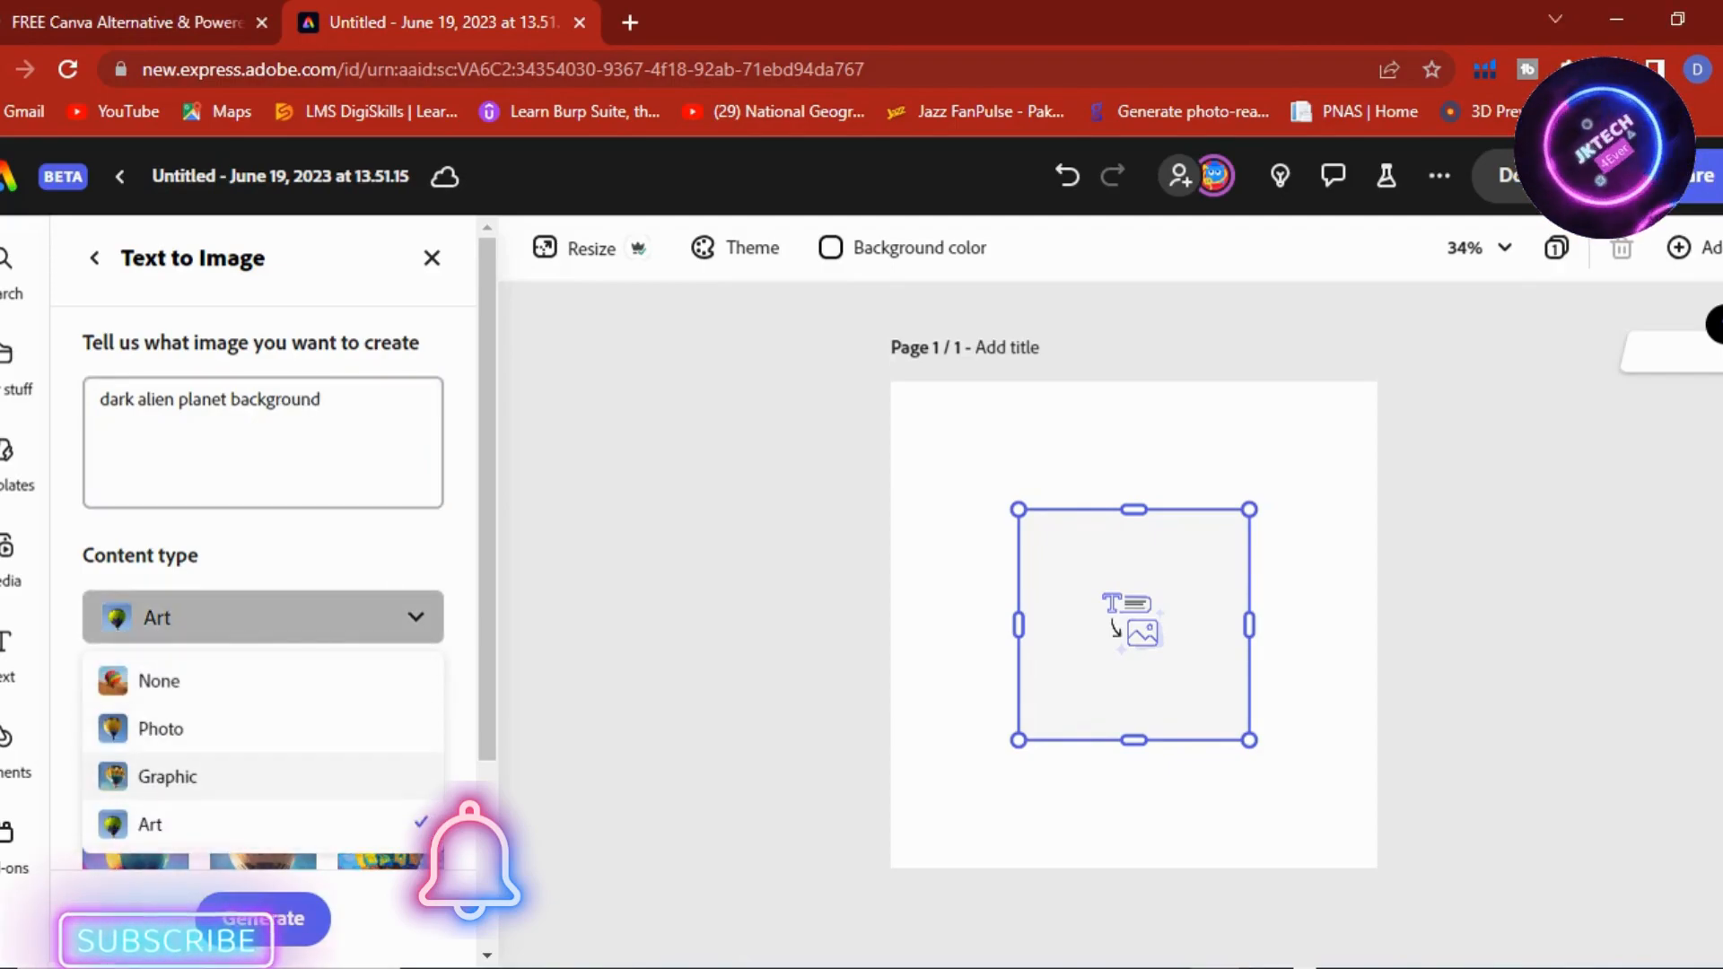
click(160, 728)
scroll(263, 583, down, 2)
scroll(263, 584, down, 1)
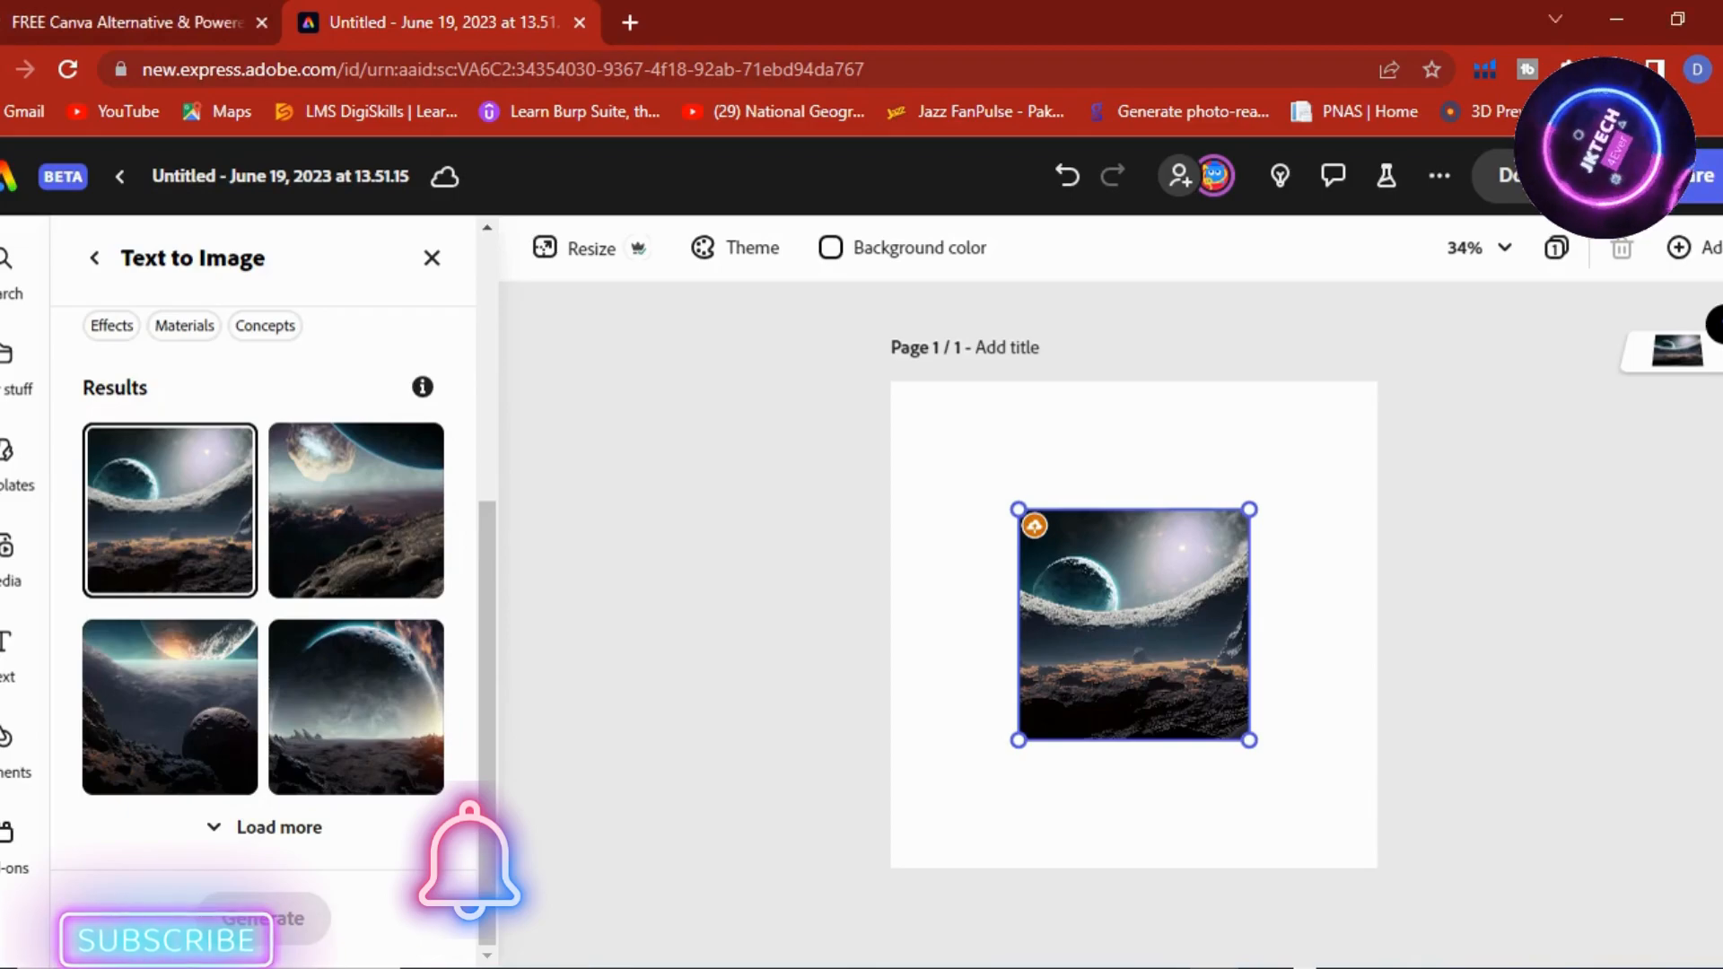
click(691, 628)
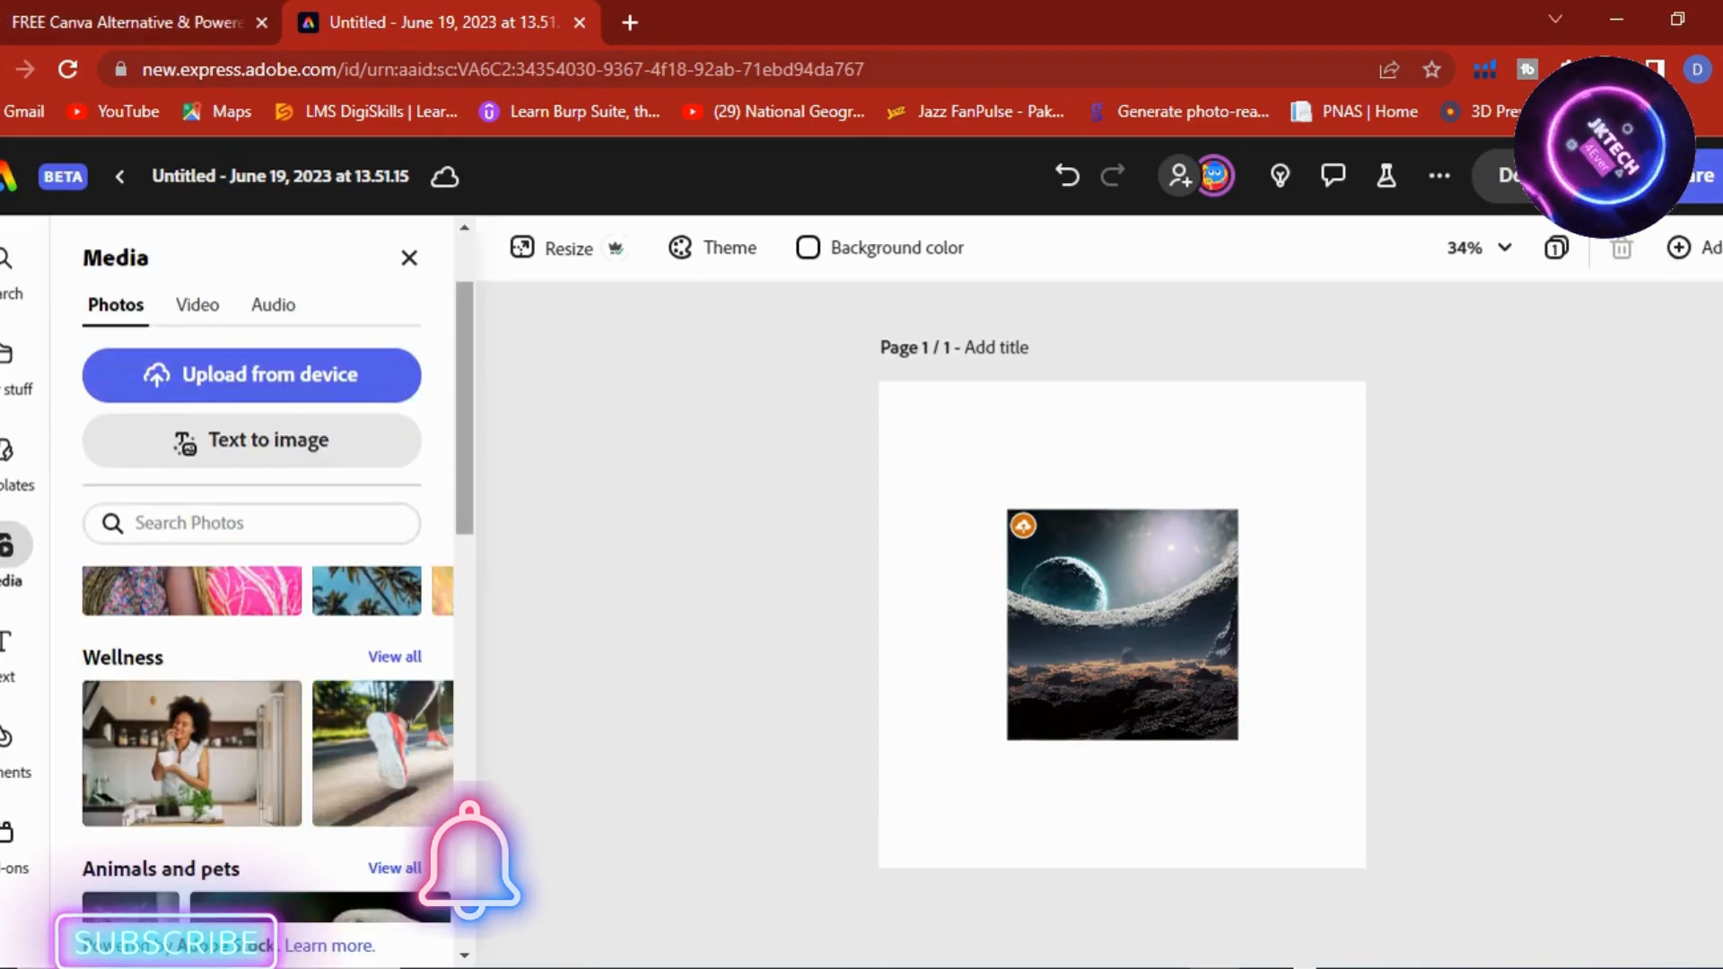
- Set the generated planet image as the page background
scroll(270, 745, down, 10)
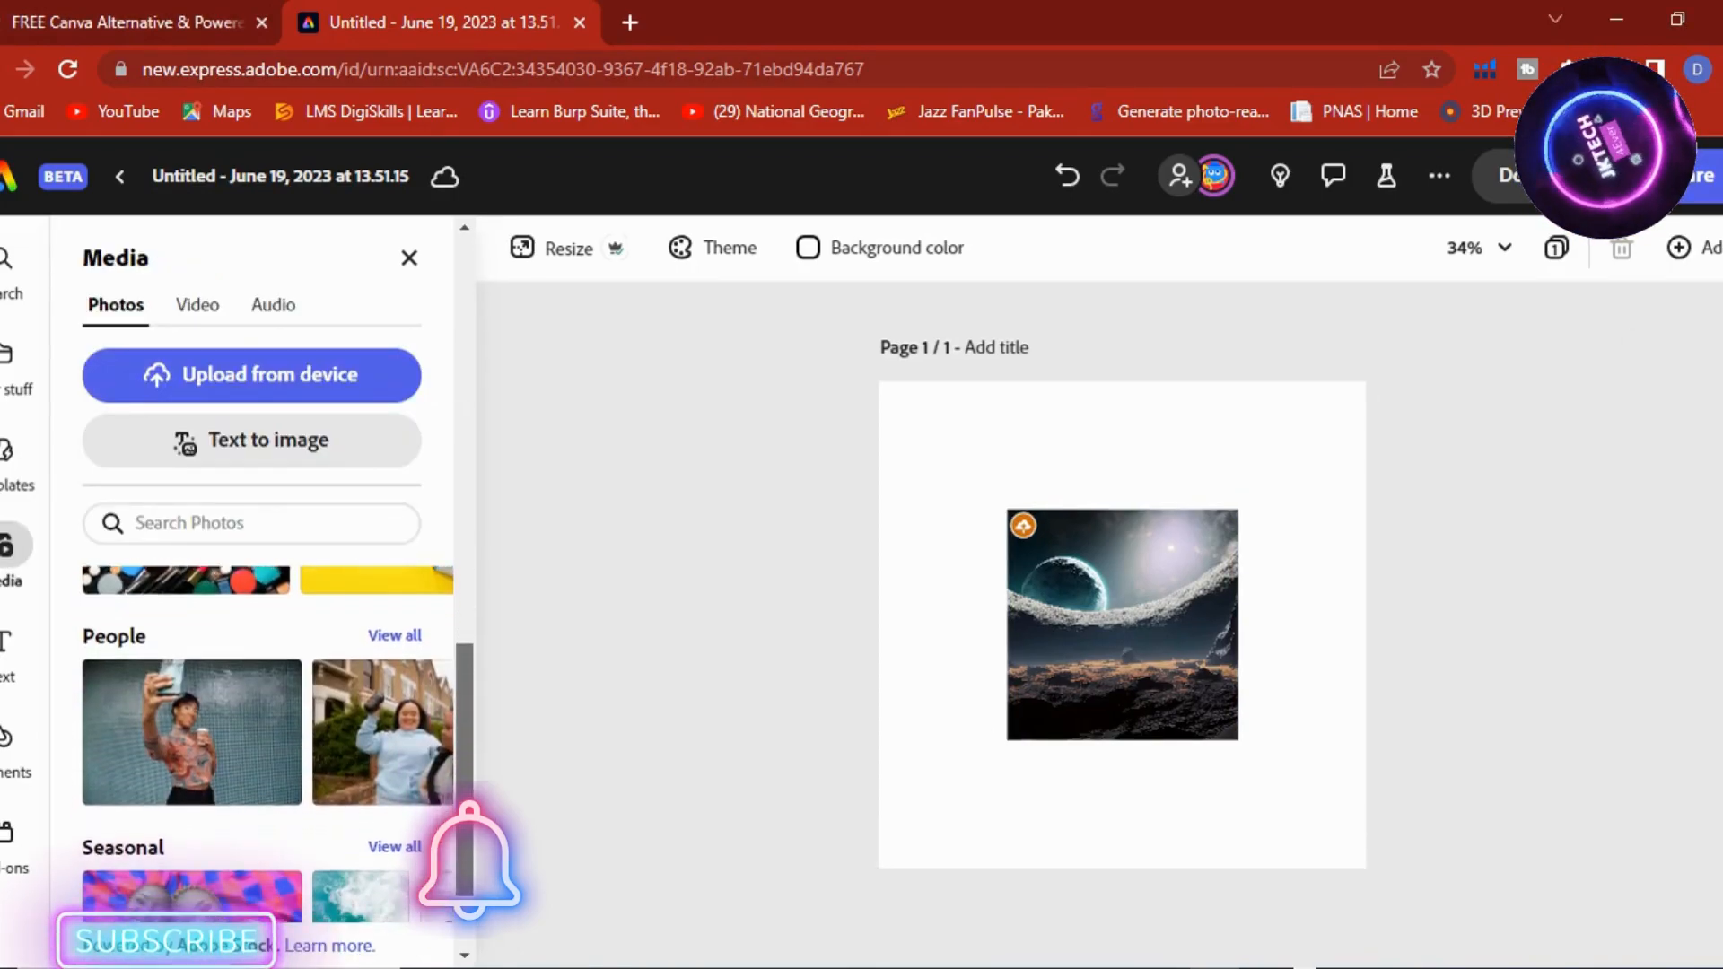
scroll(270, 744, up, 8)
scroll(270, 745, up, 3)
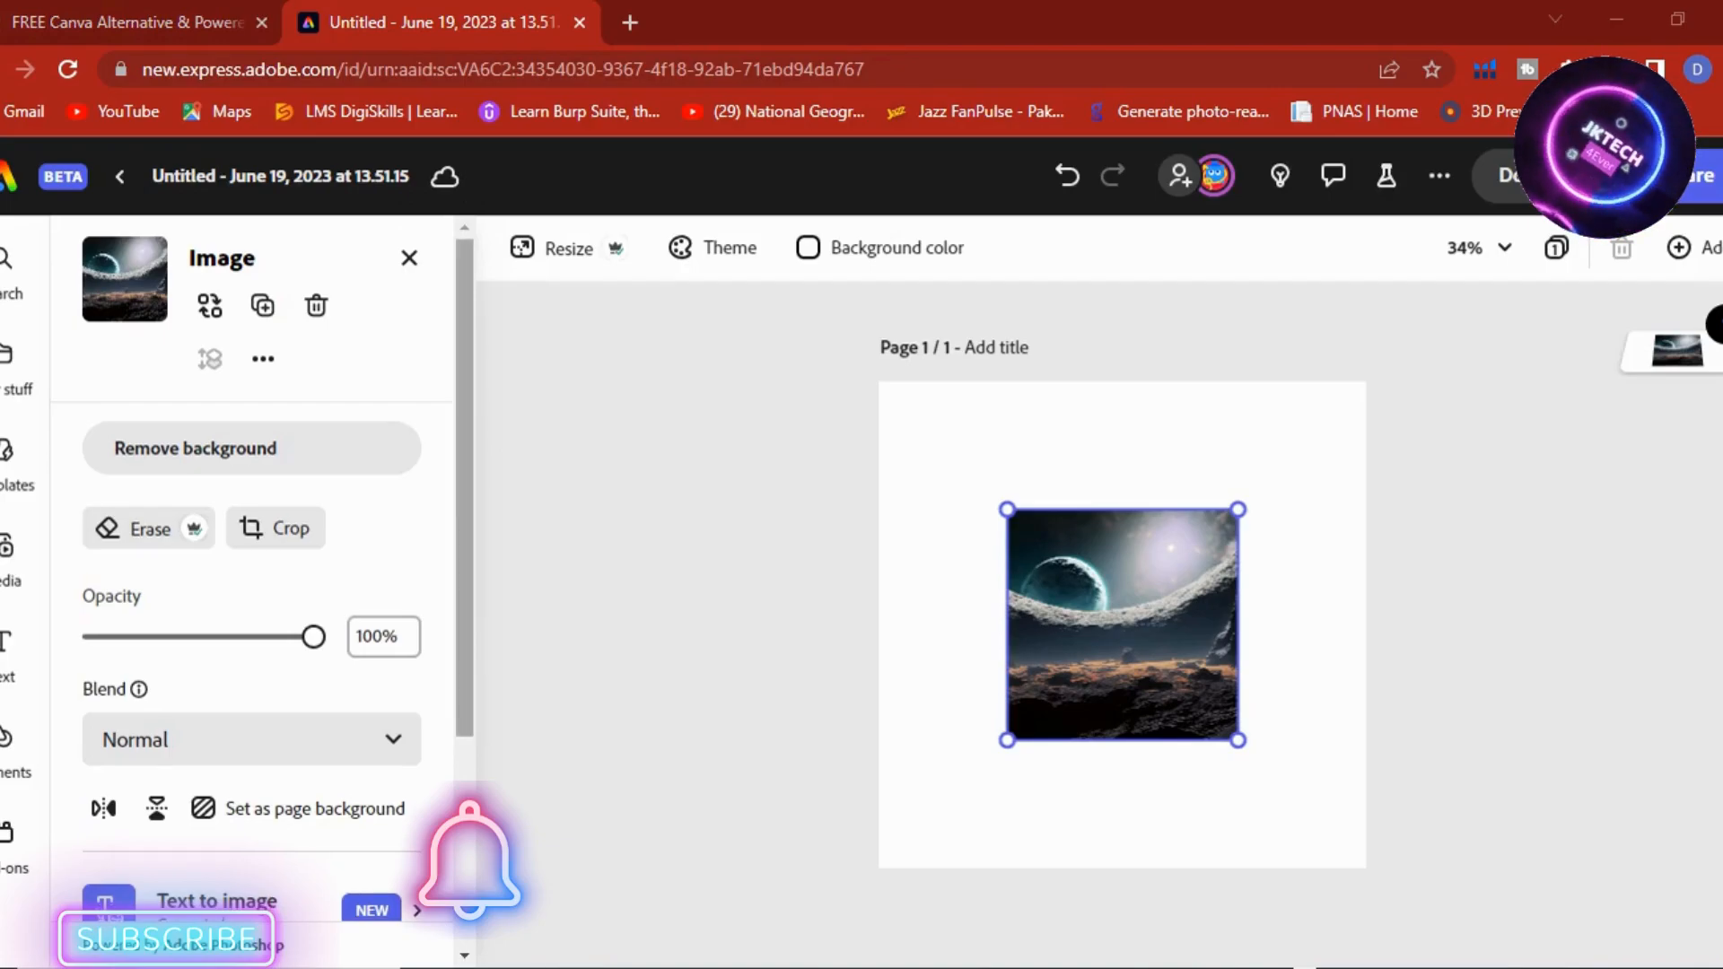
scroll(296, 745, down, 1)
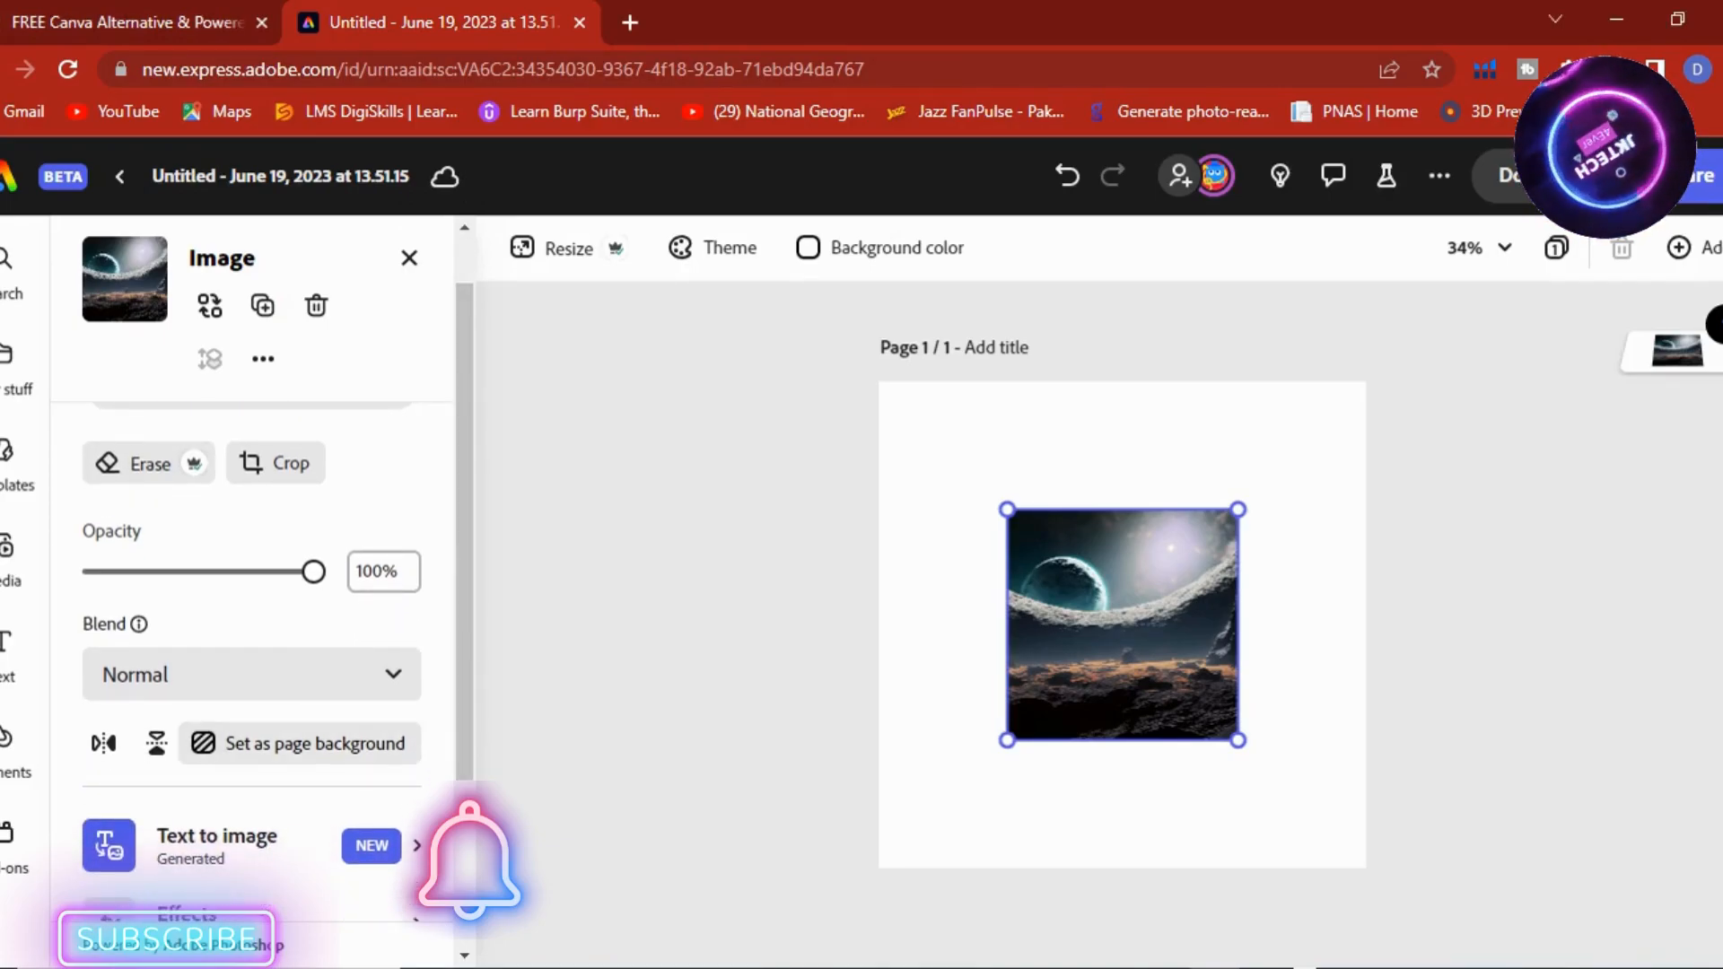
click(296, 743)
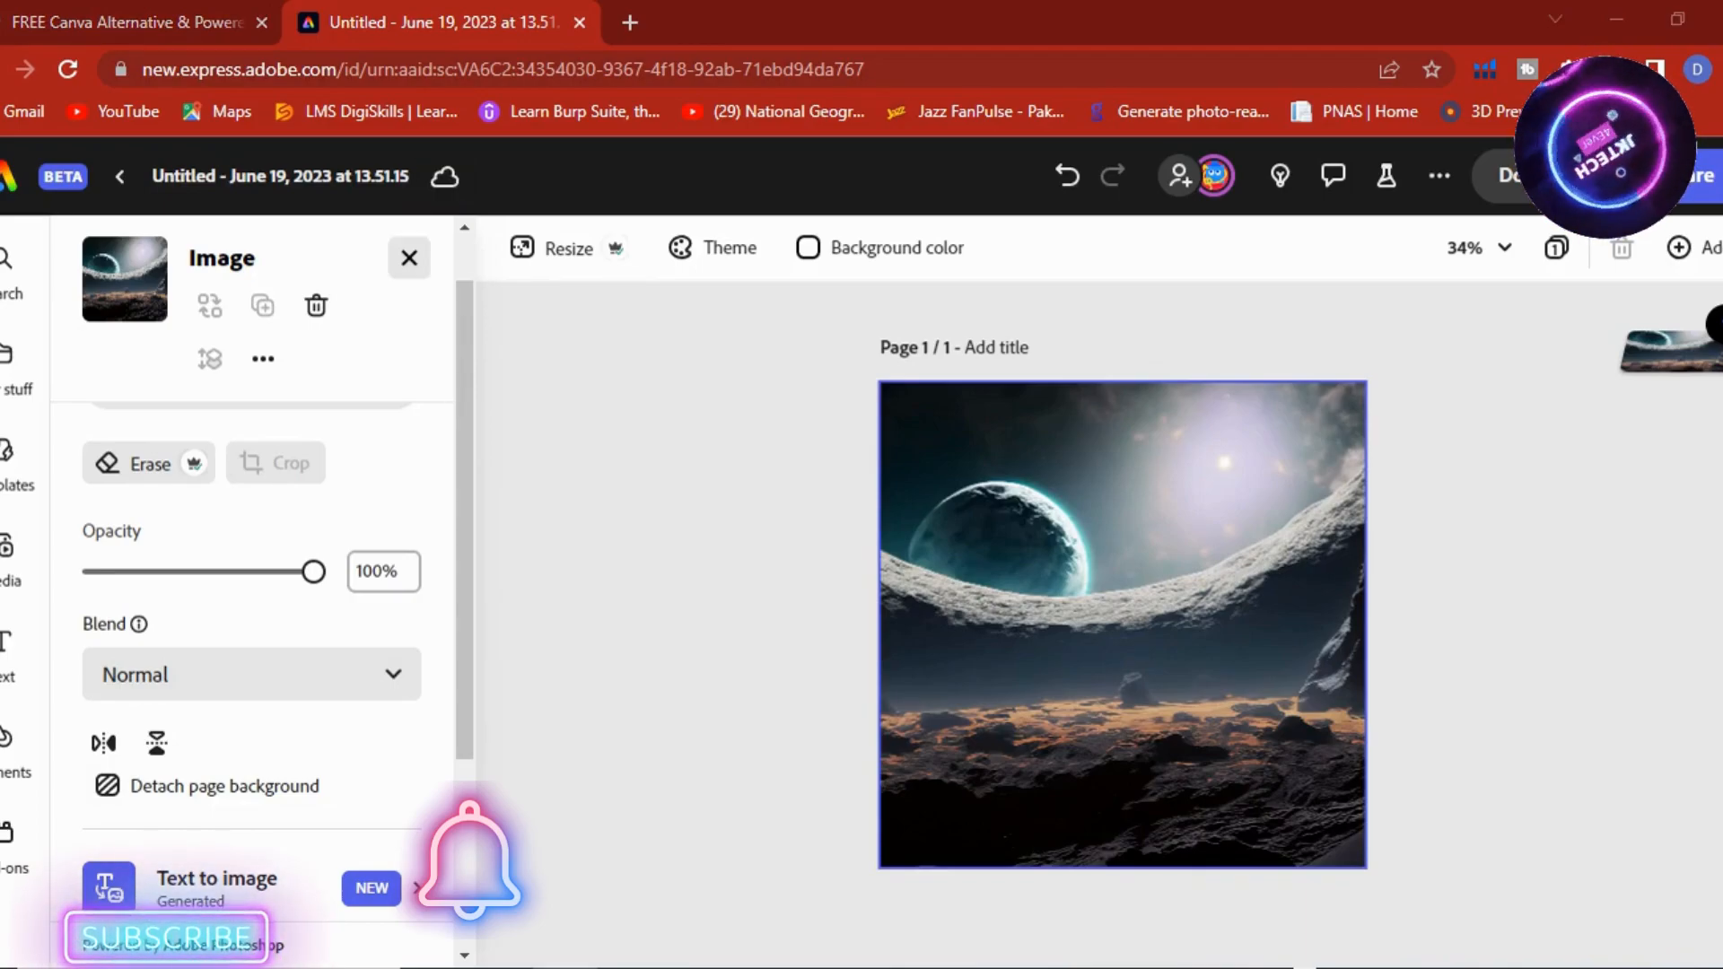
click(409, 258)
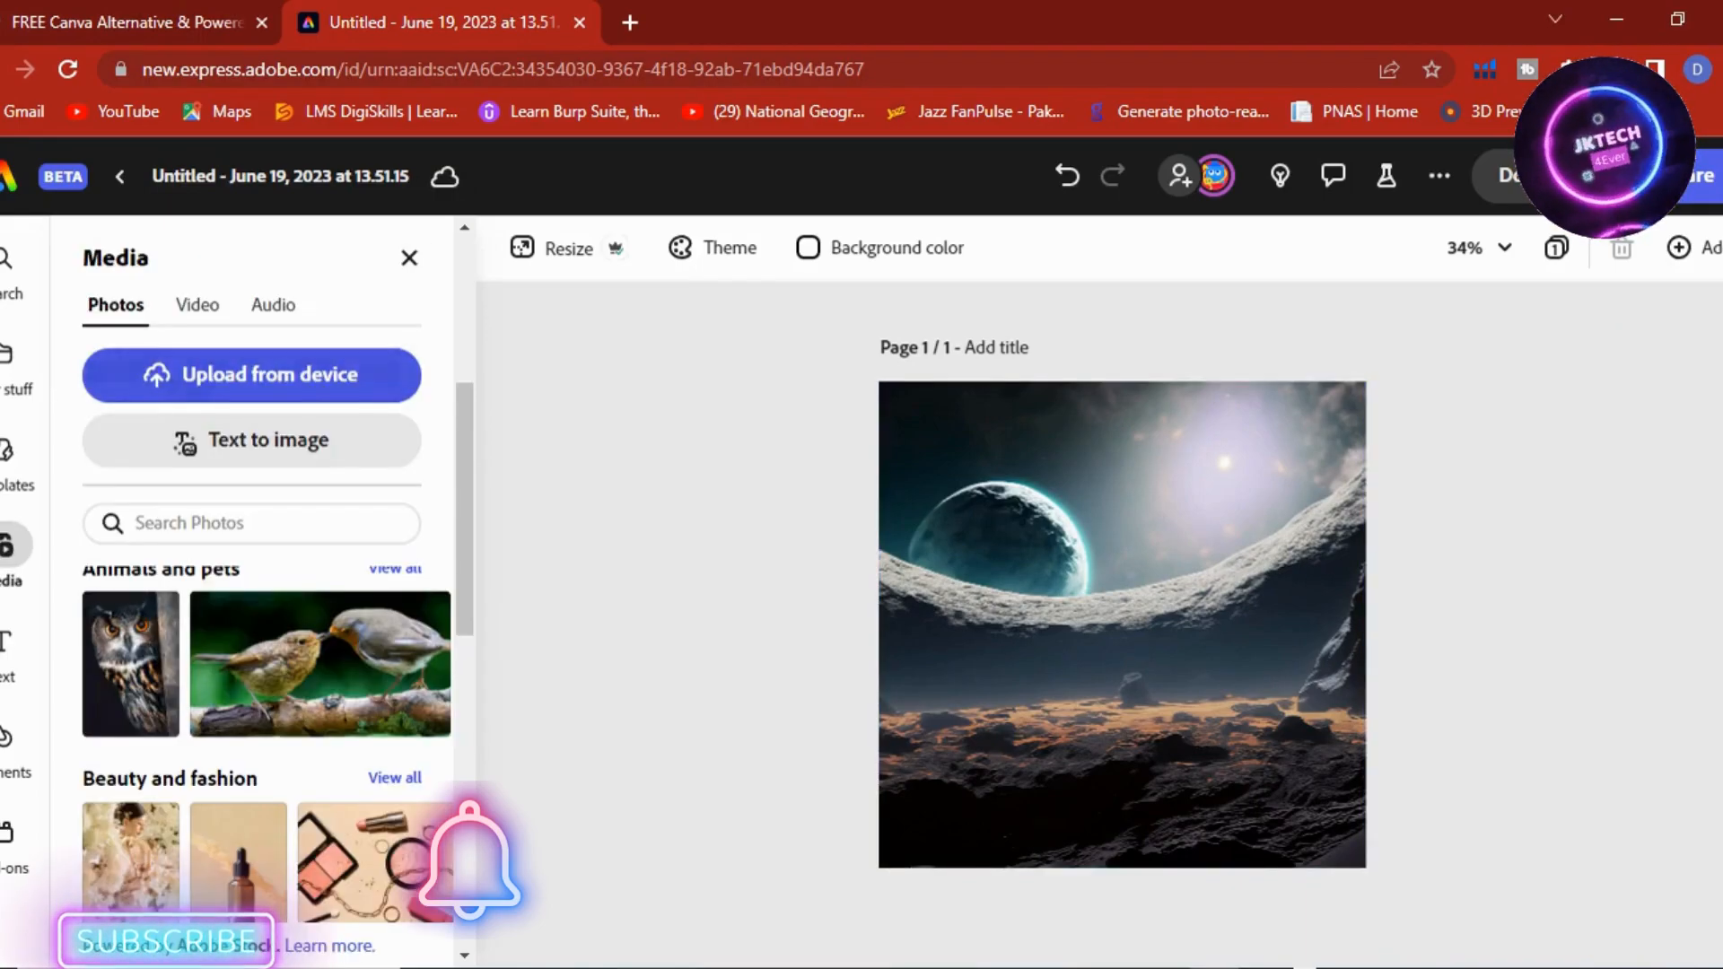
- Generate a square (1:1) text-to-image photo of a blue sneaker and place a side-view variation on the page
click(253, 440)
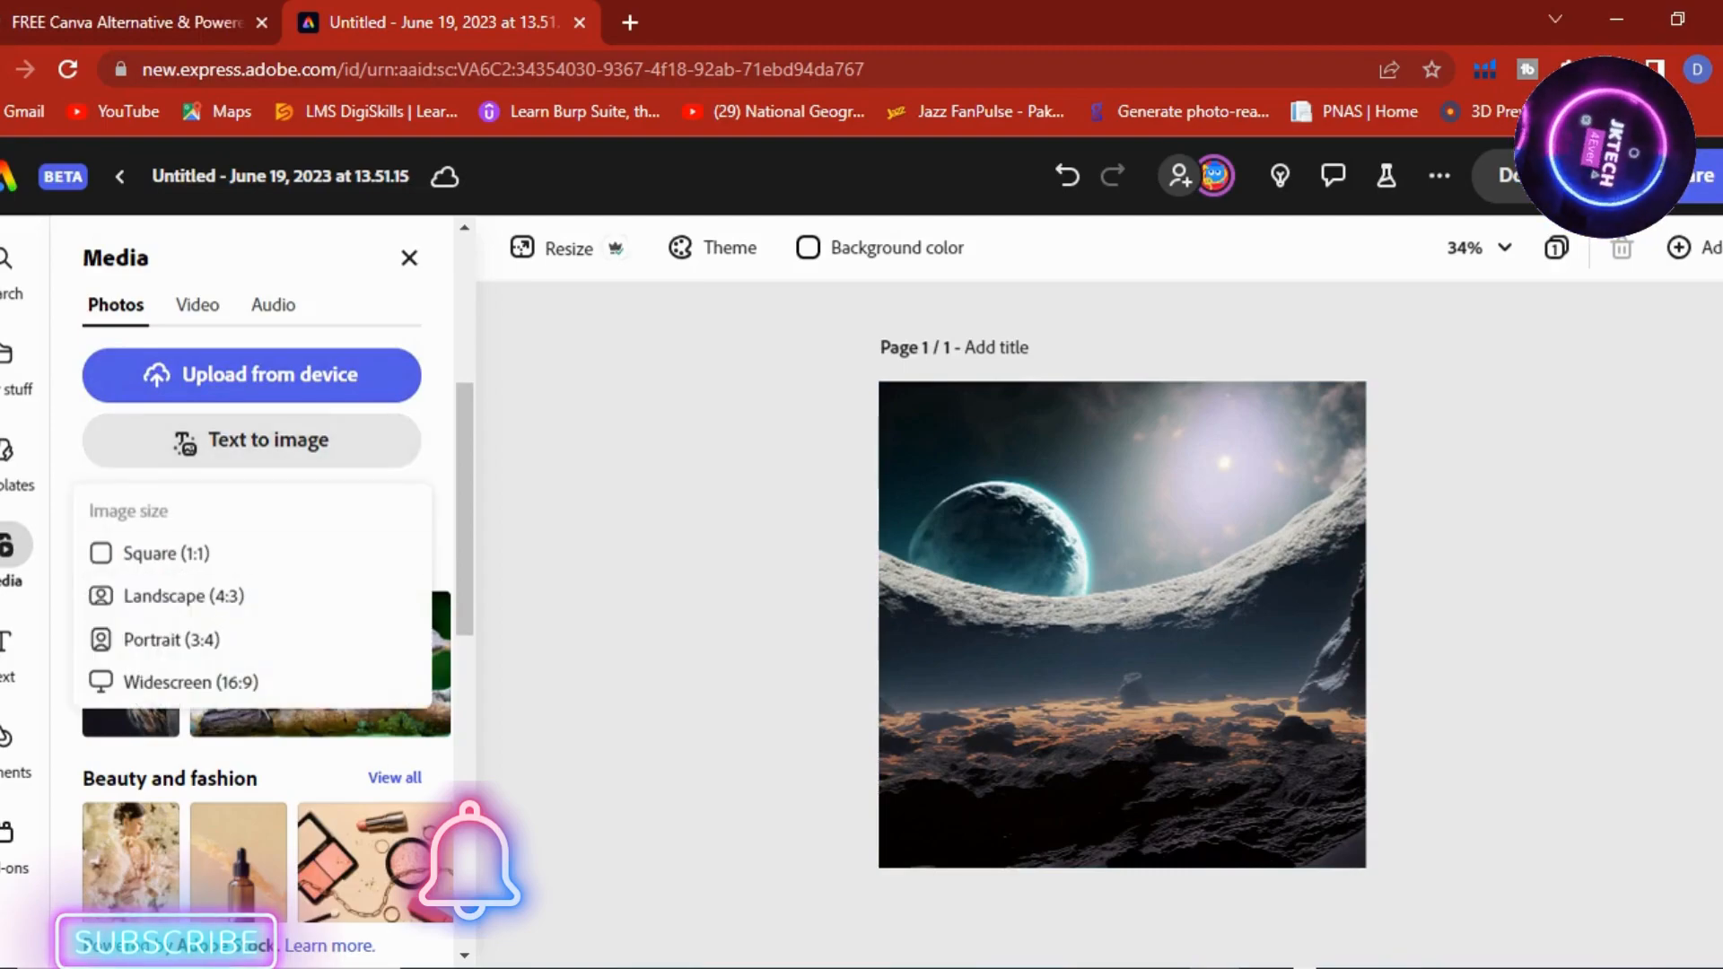
click(167, 554)
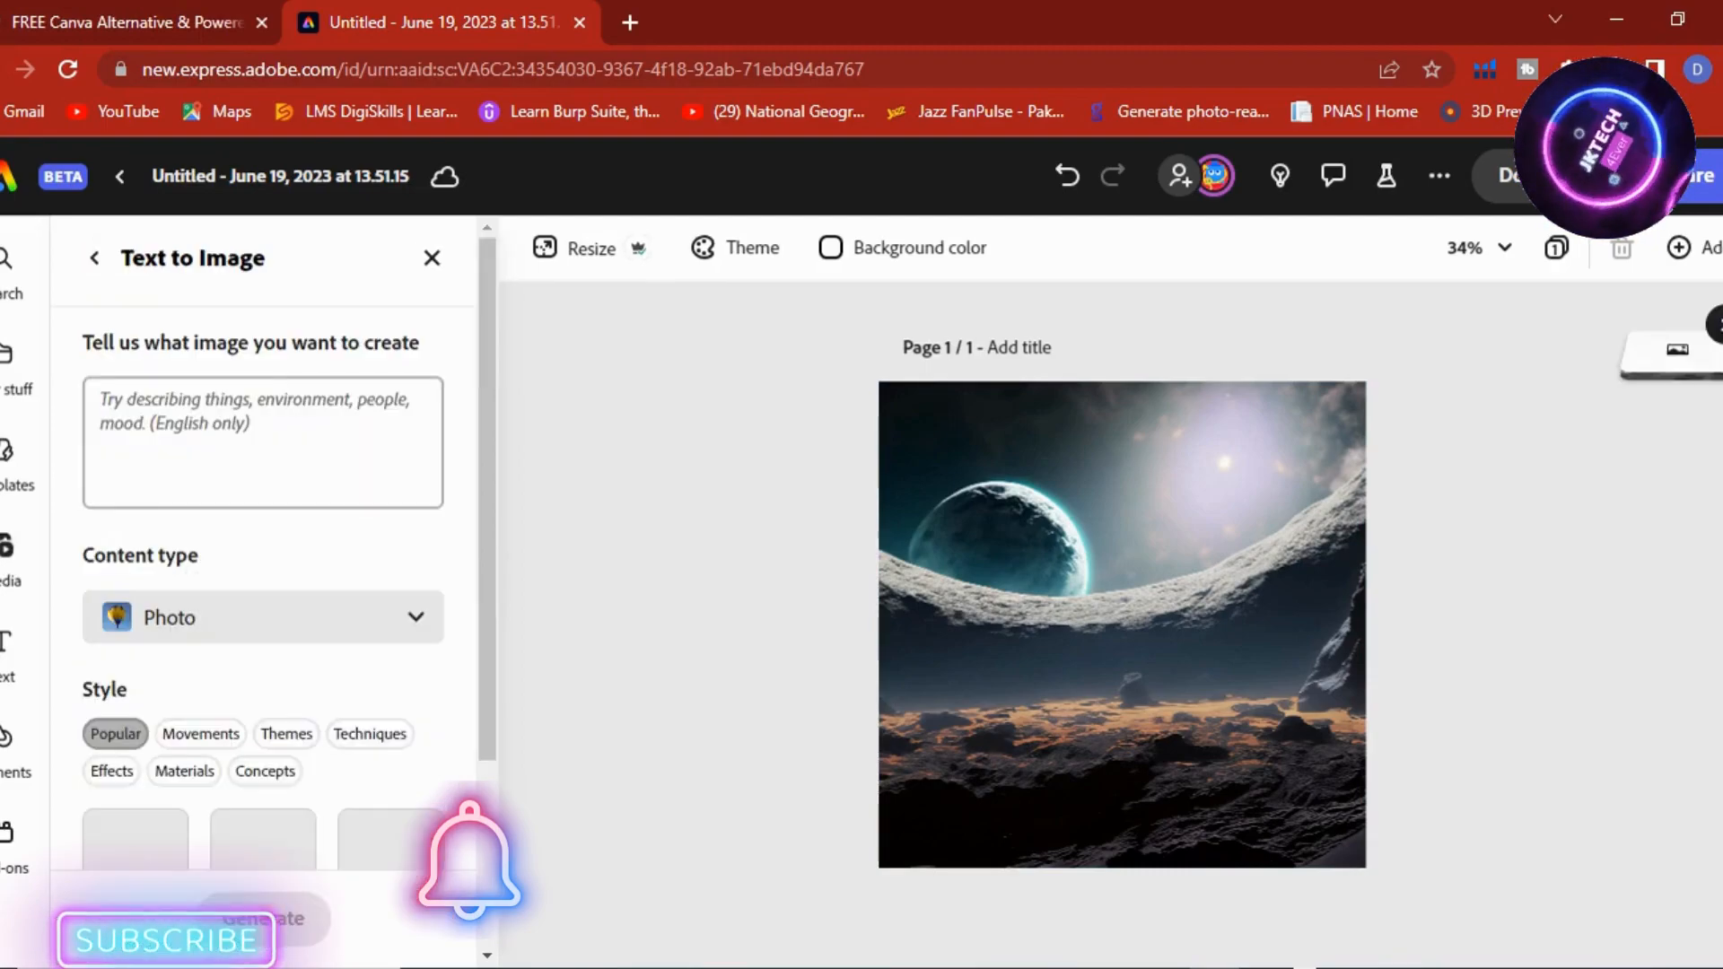
text(F)
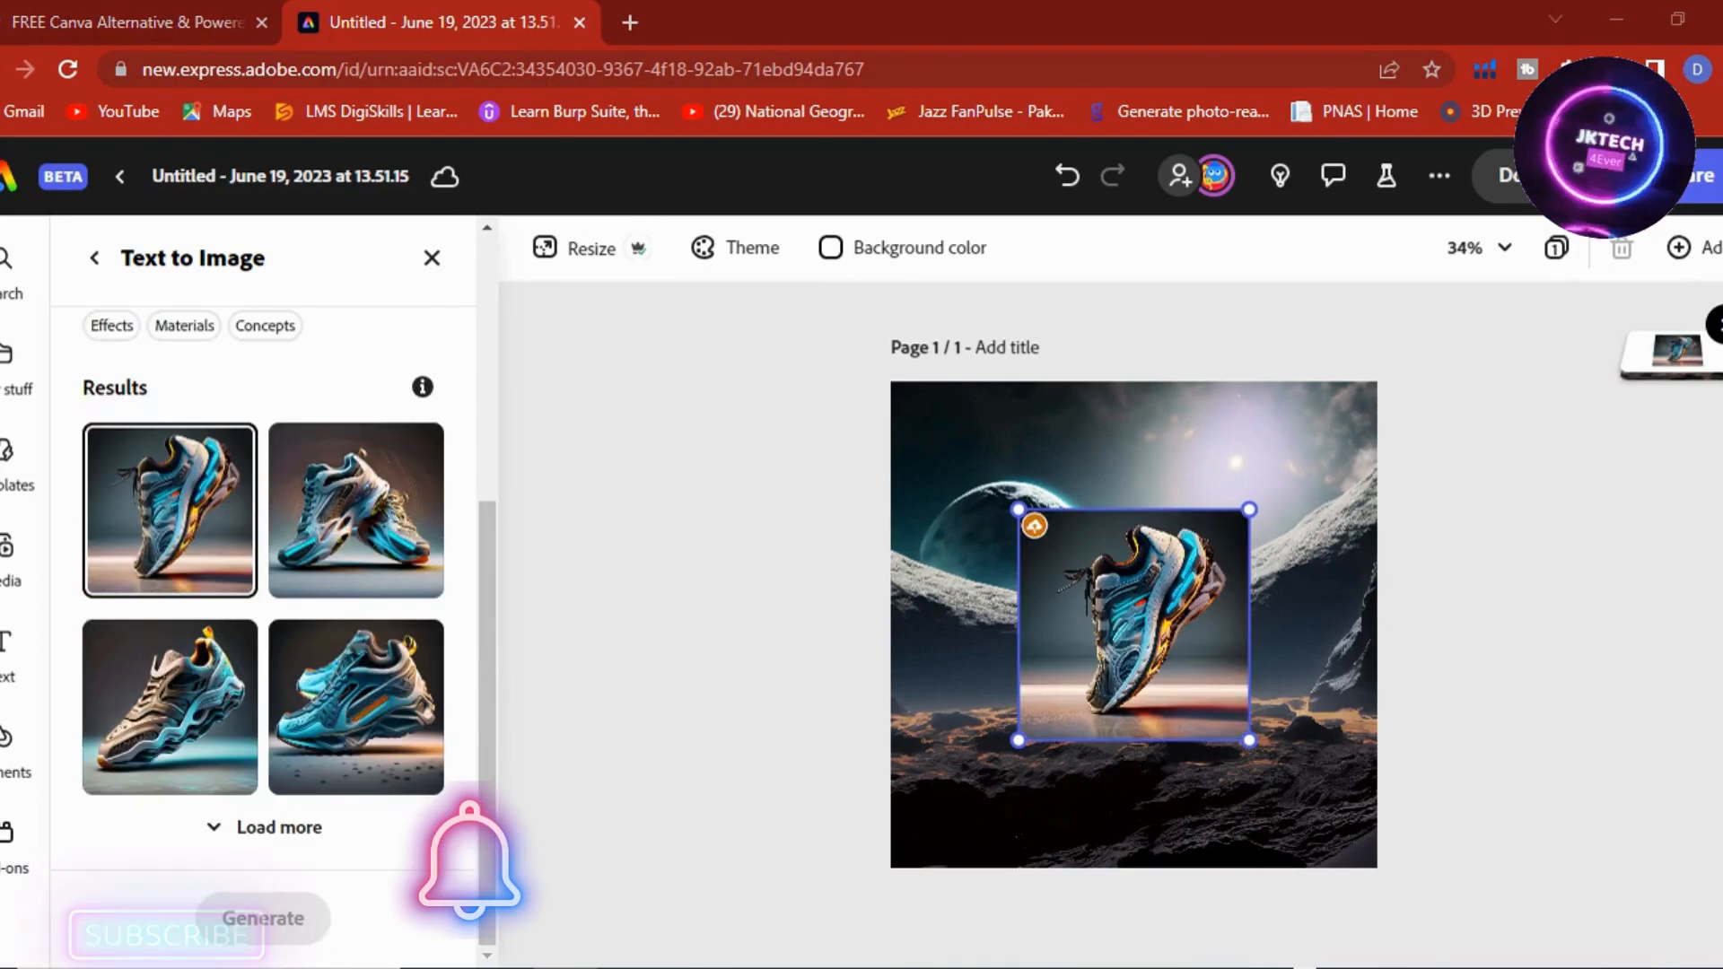
drag(487, 681, 488, 599)
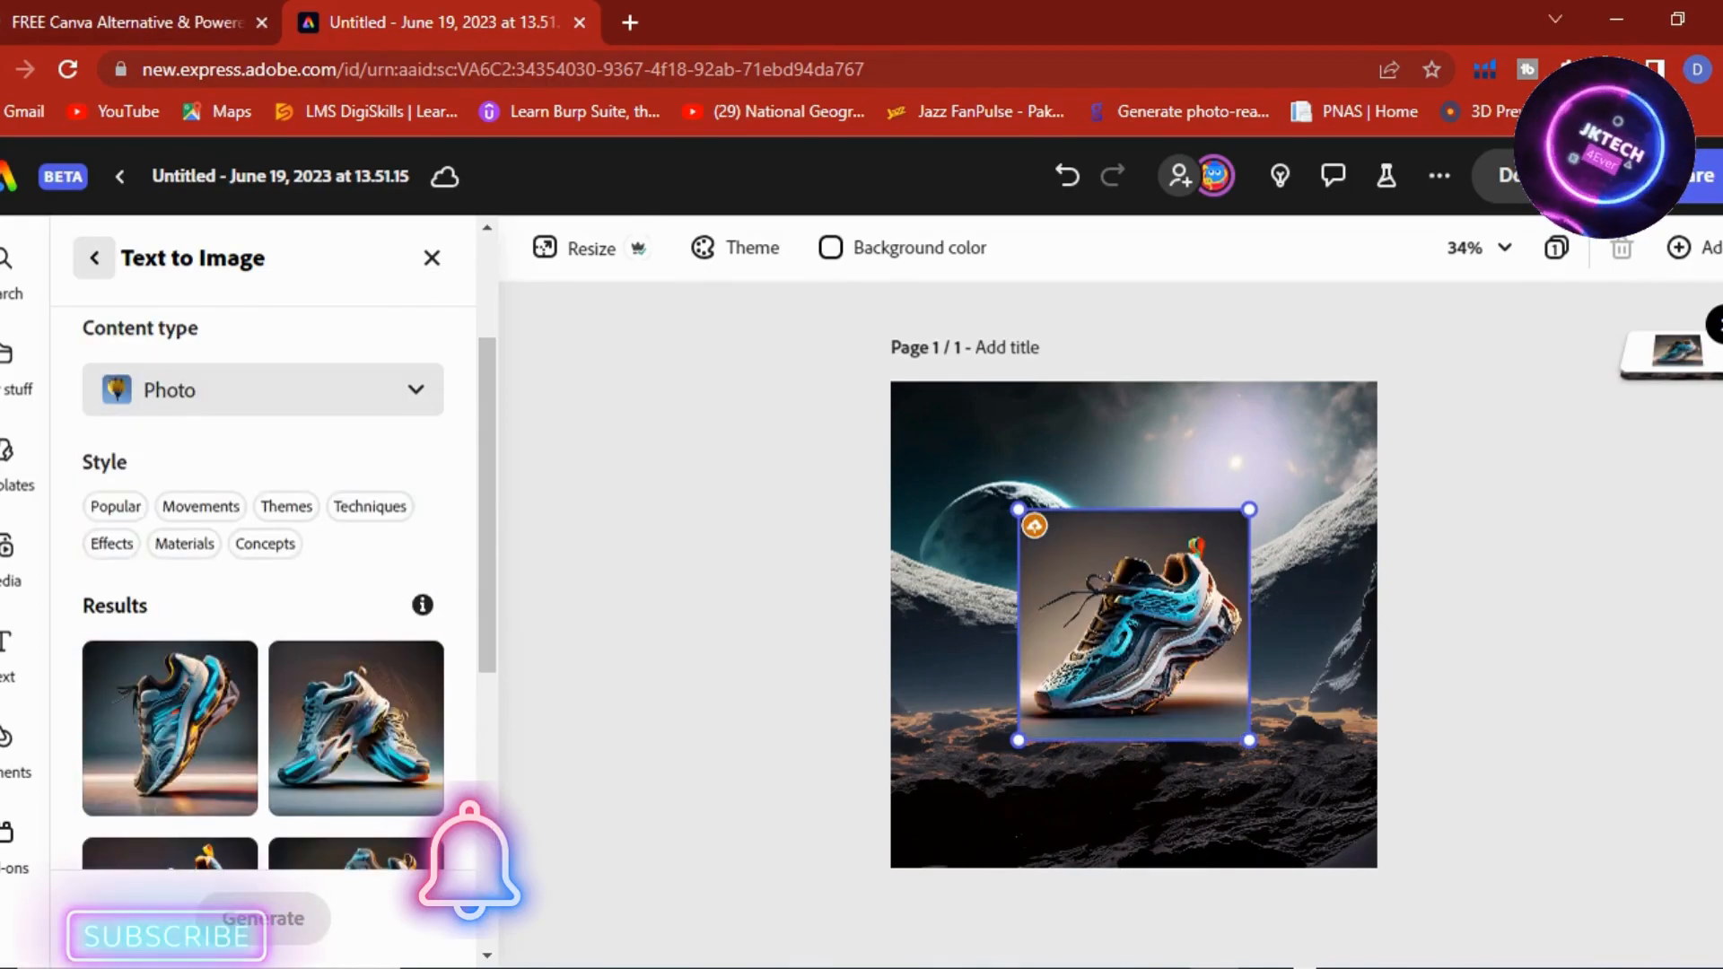
- Remove the sneaker image's background, enlarge the sneaker and position it at the centre of the page
click(94, 258)
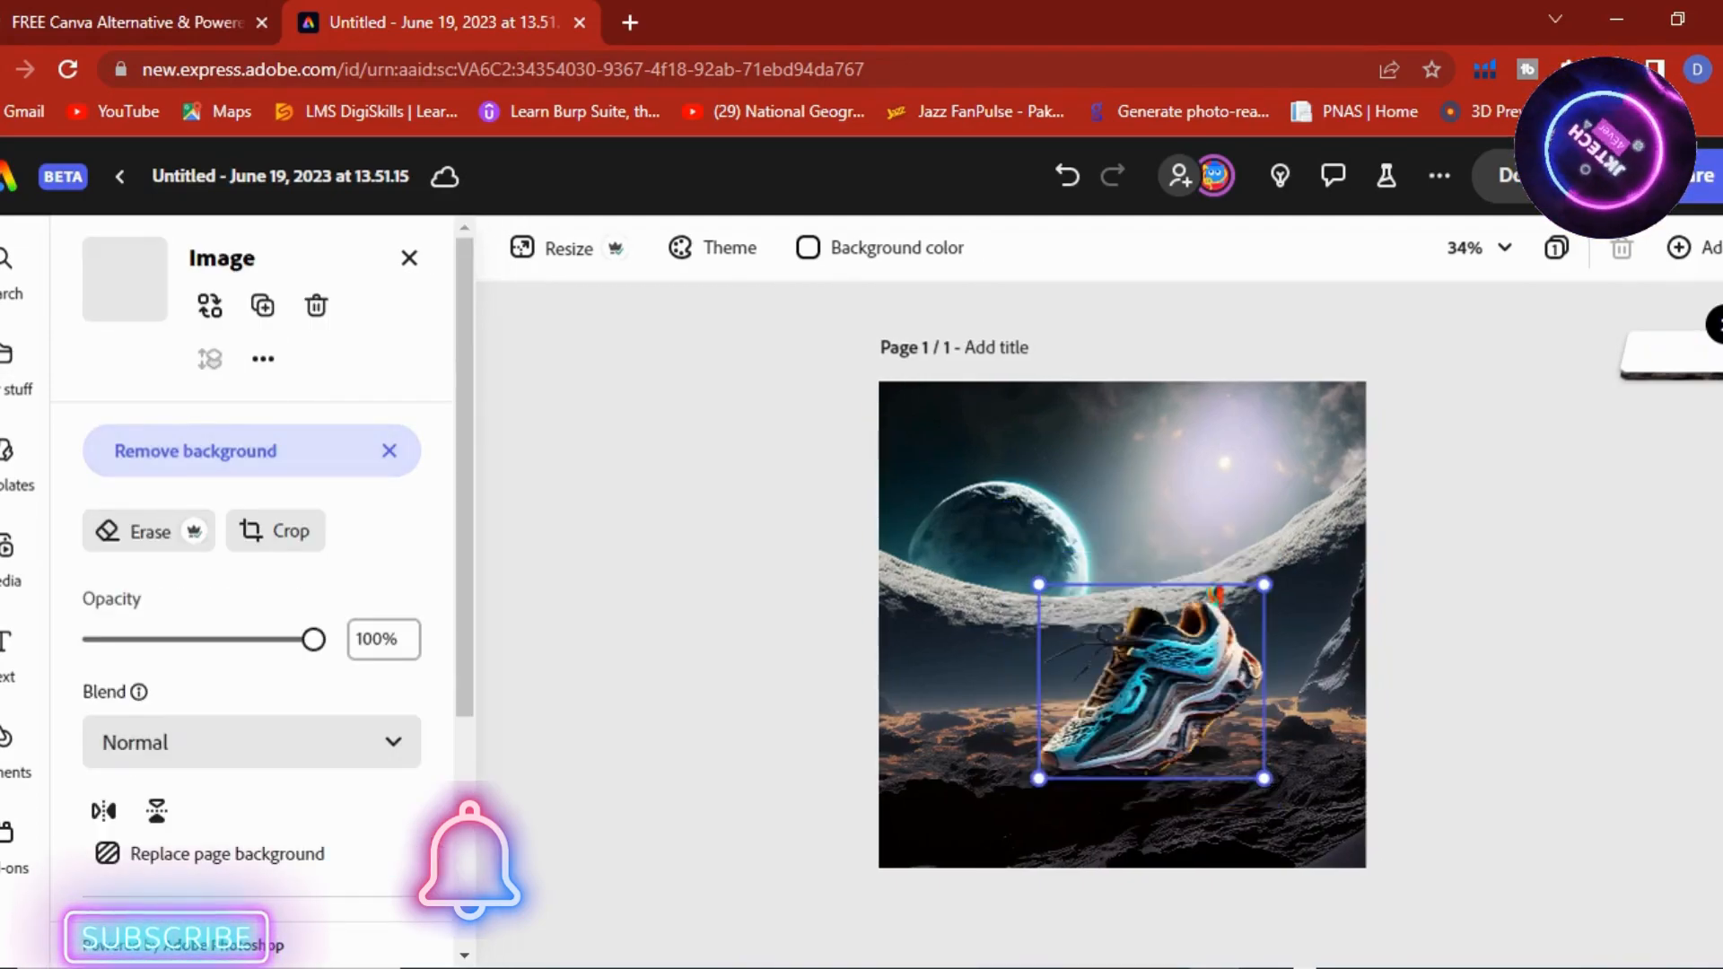
drag(1151, 682, 1137, 625)
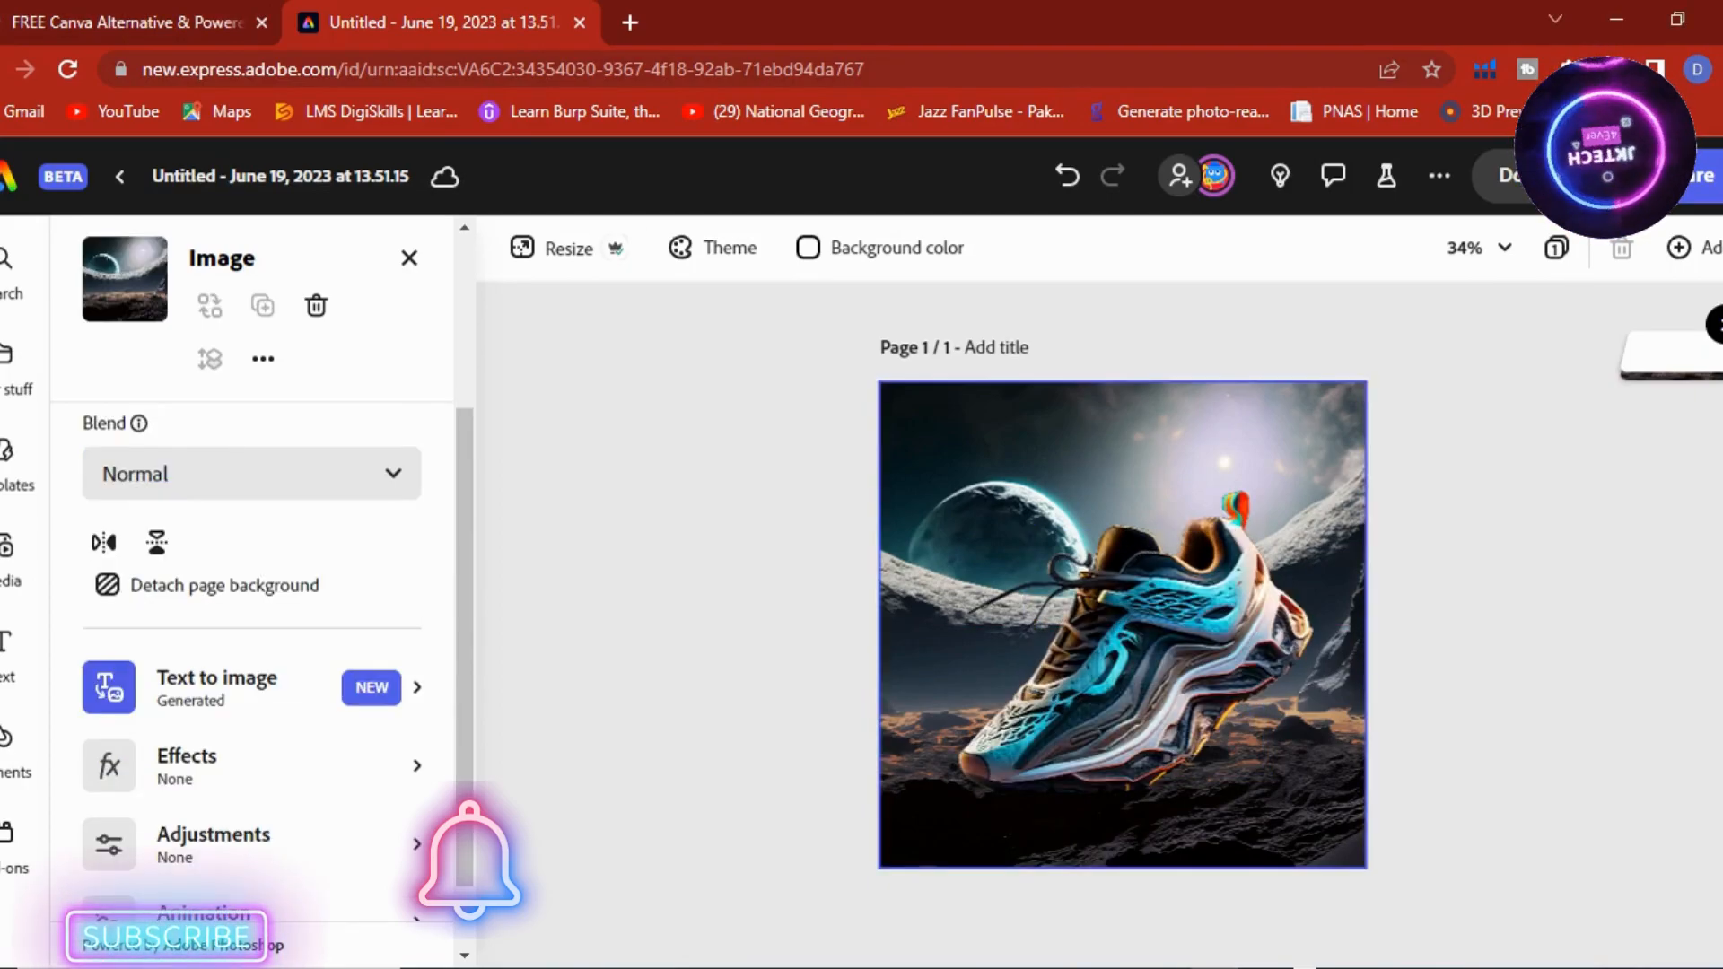
- Apply the Darken effect to the planet page background and lower its intensity
drag(464, 628, 464, 669)
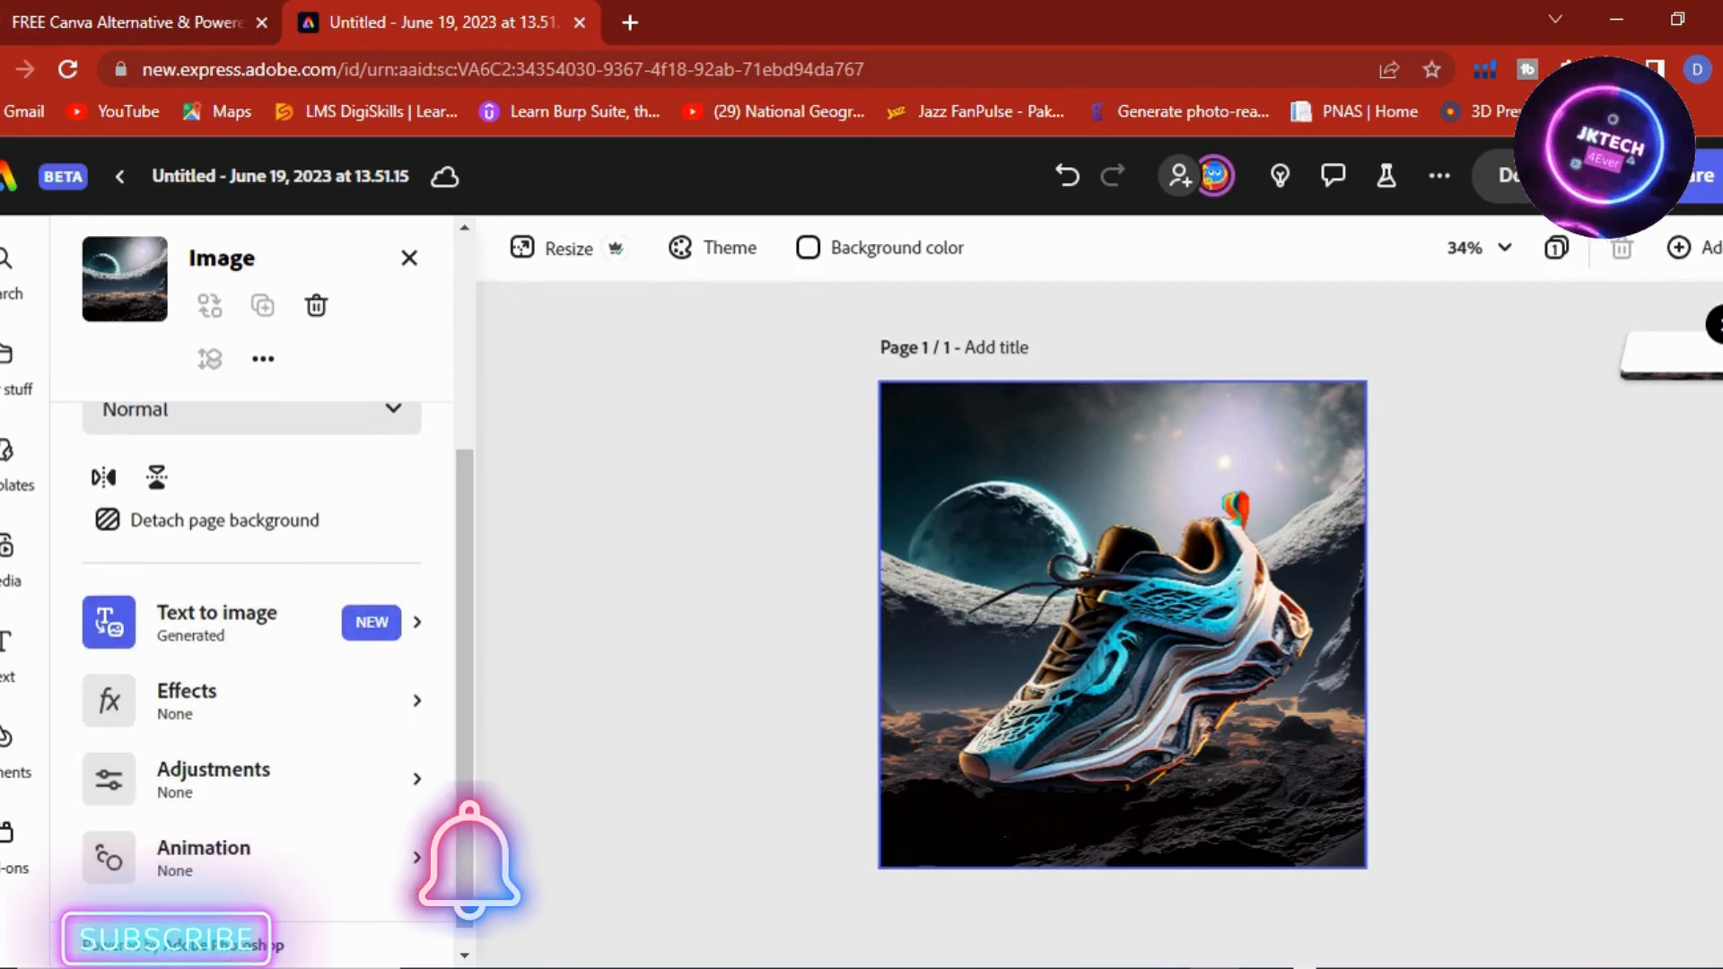
click(252, 858)
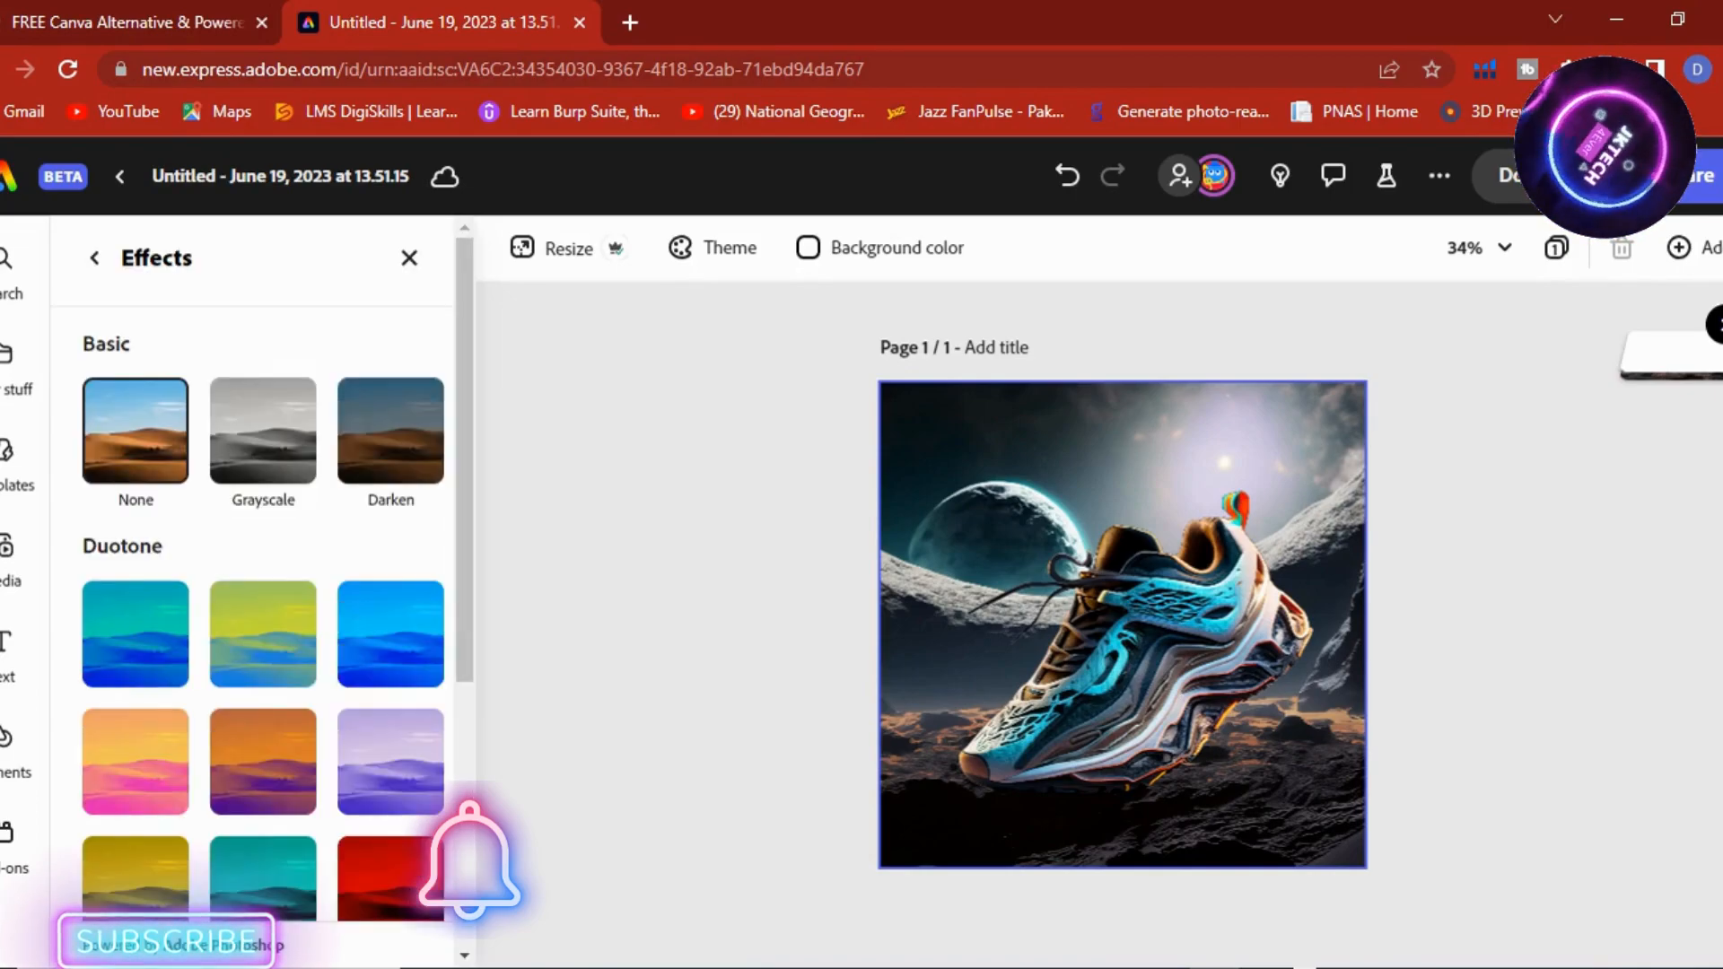
click(390, 431)
click(390, 431)
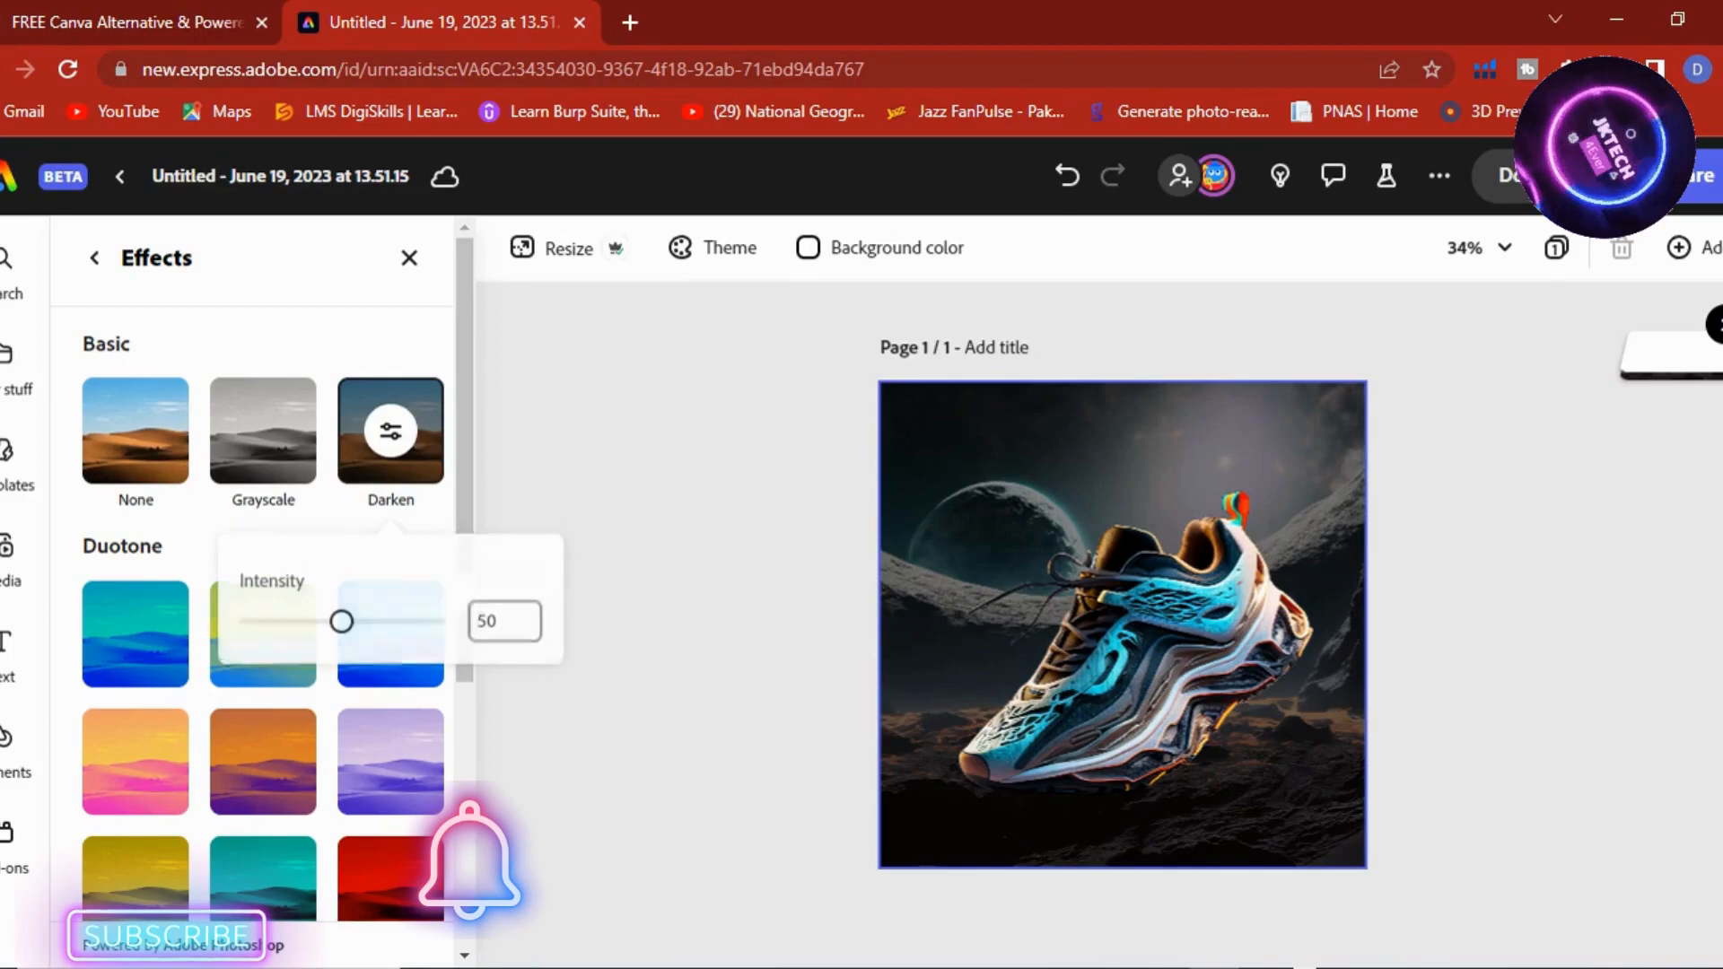
drag(330, 622, 240, 622)
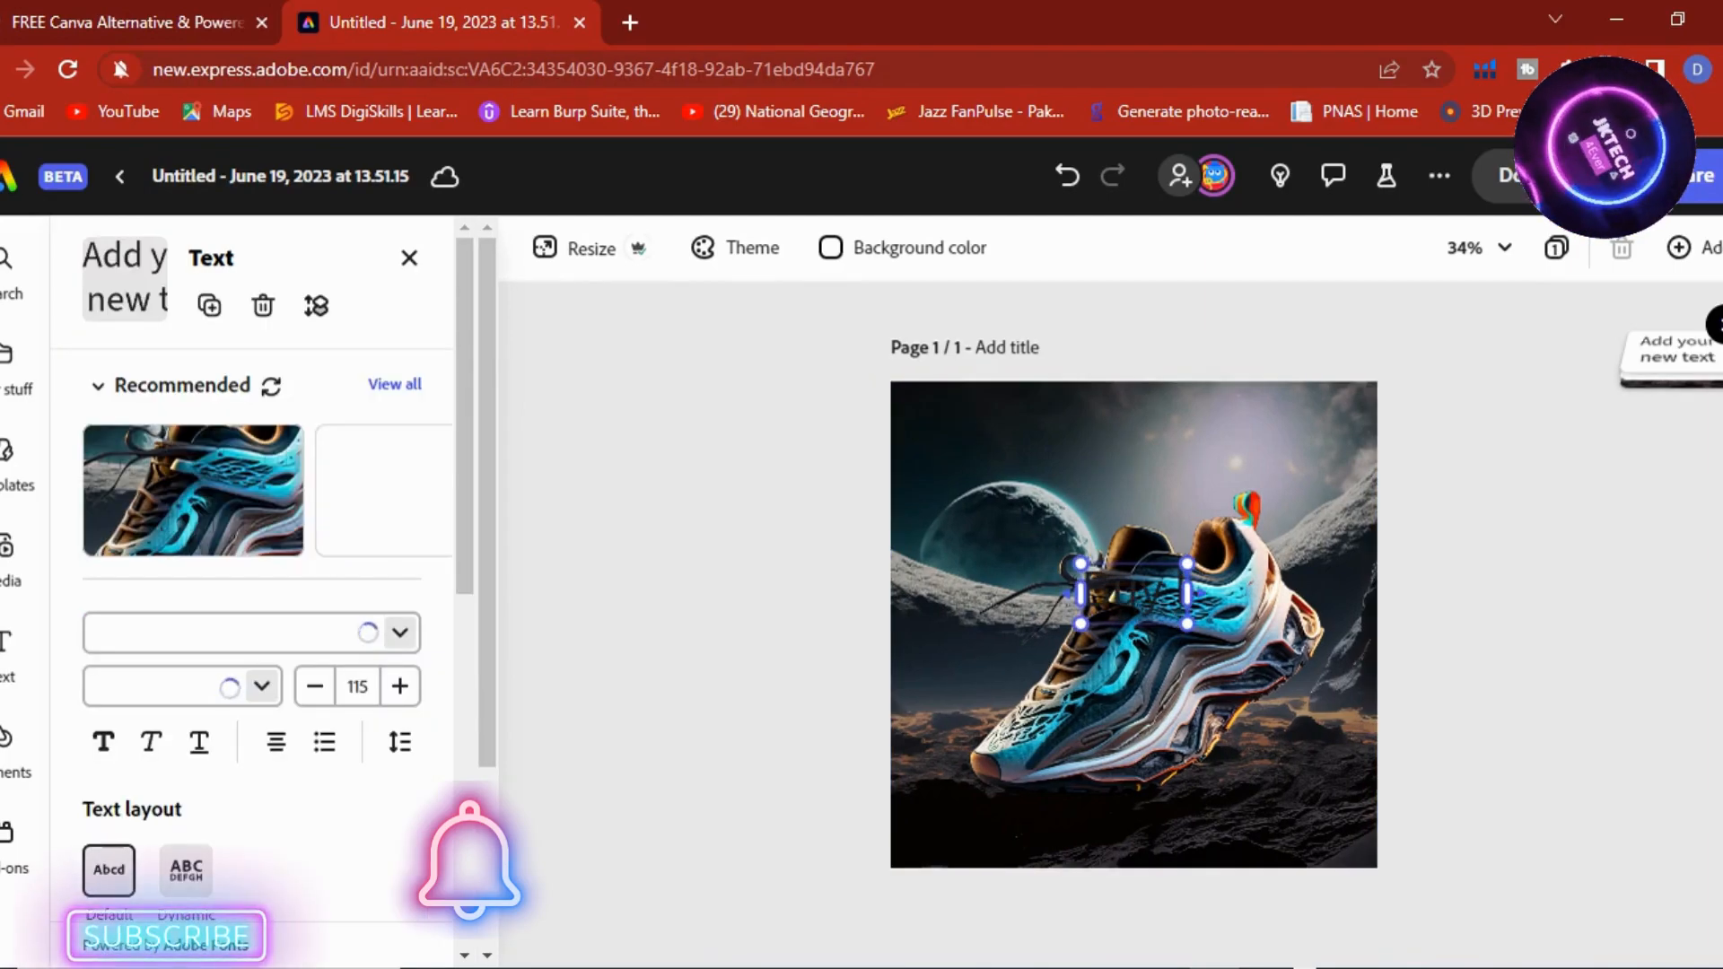
- Add the two-line text "Buy Left Get Right" and place it above the sneaker
text(eft)
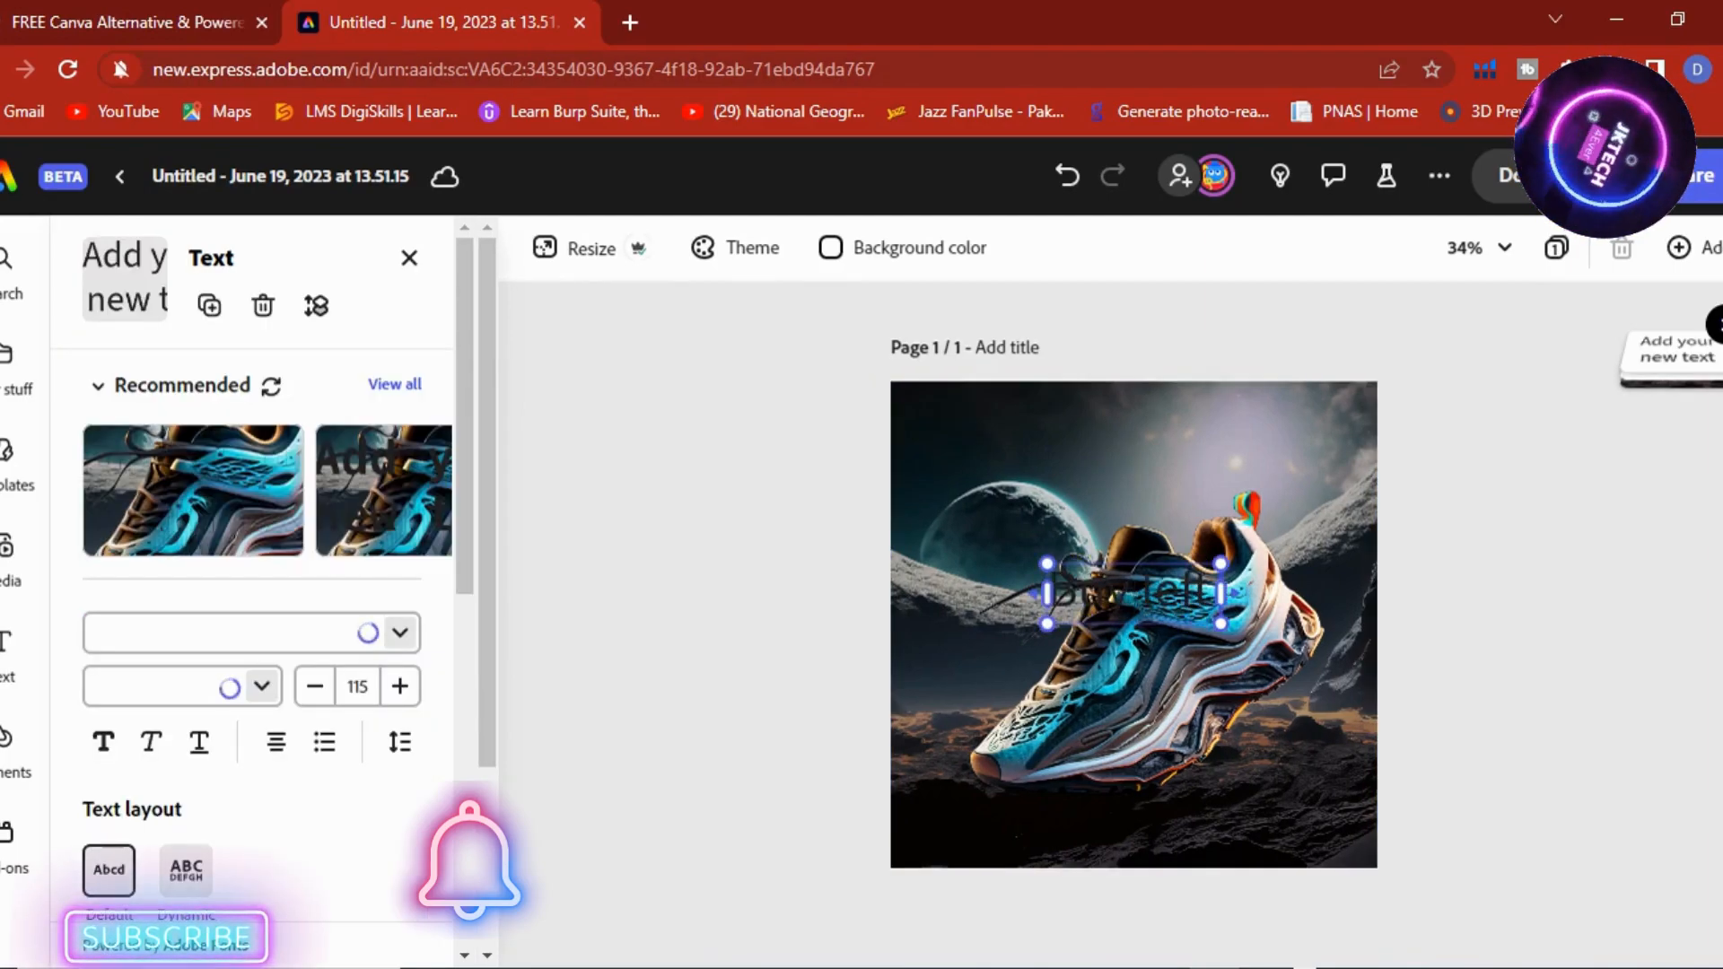
text( get right)
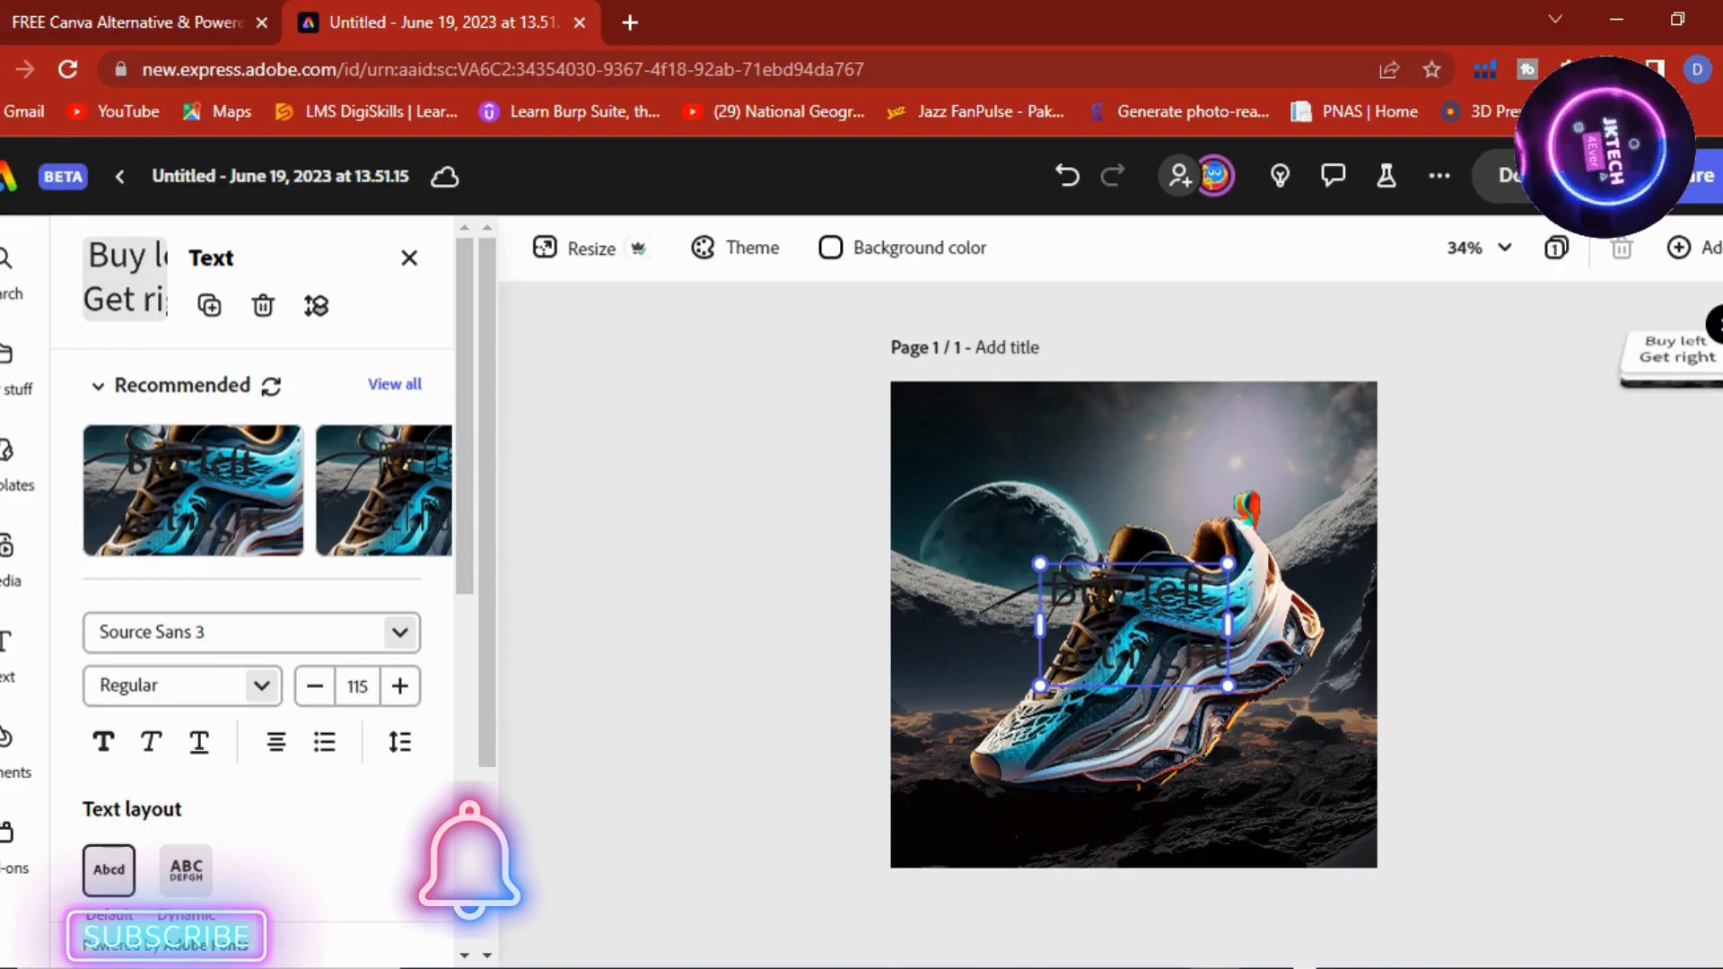
drag(1134, 625, 1134, 467)
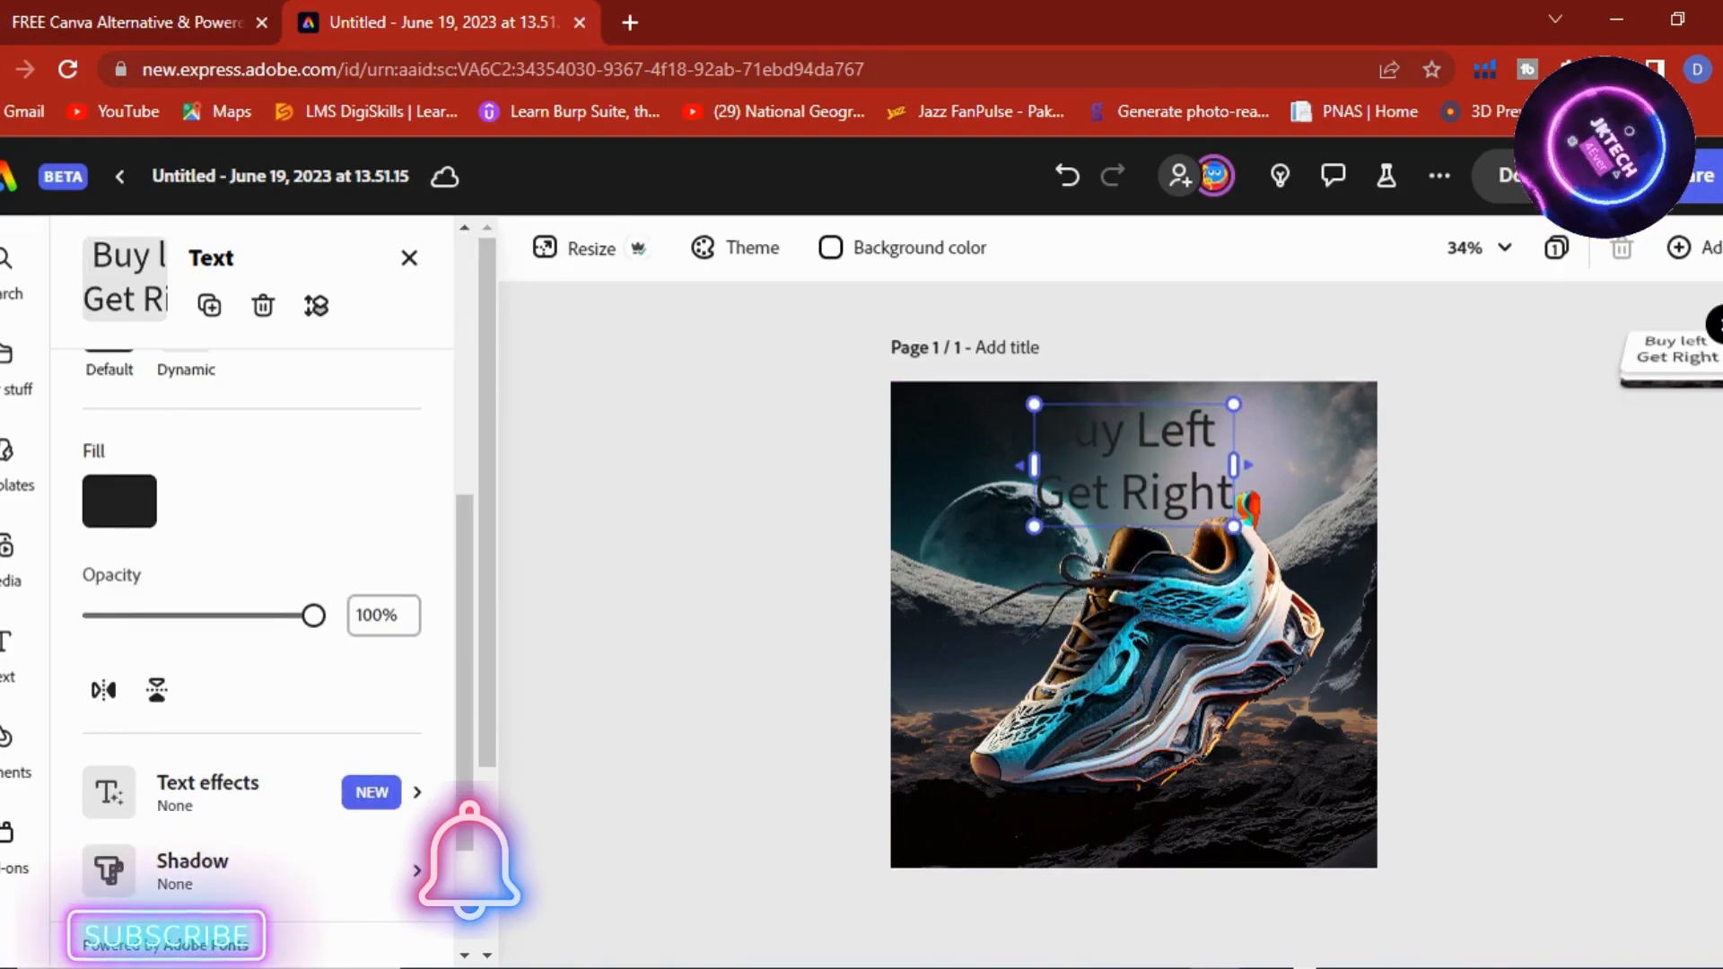
- Apply the Blue & gold marble text effect with a Loose fit to the "Buy Left Get Right" headline
click(1157, 432)
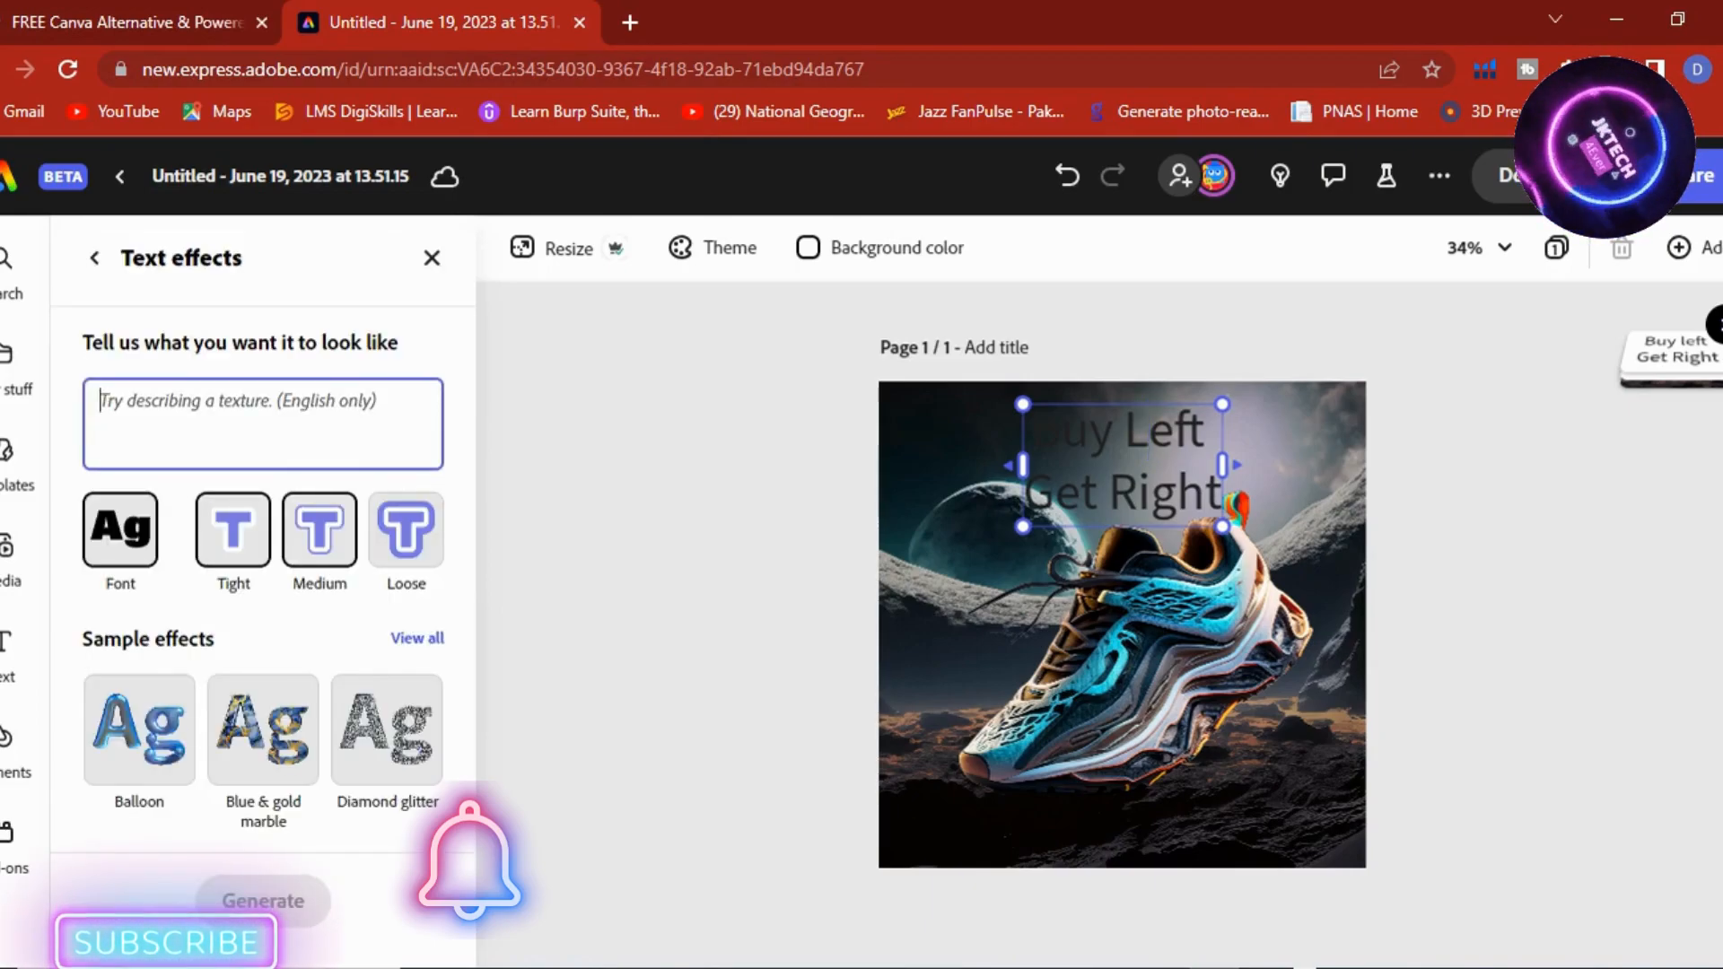
click(406, 529)
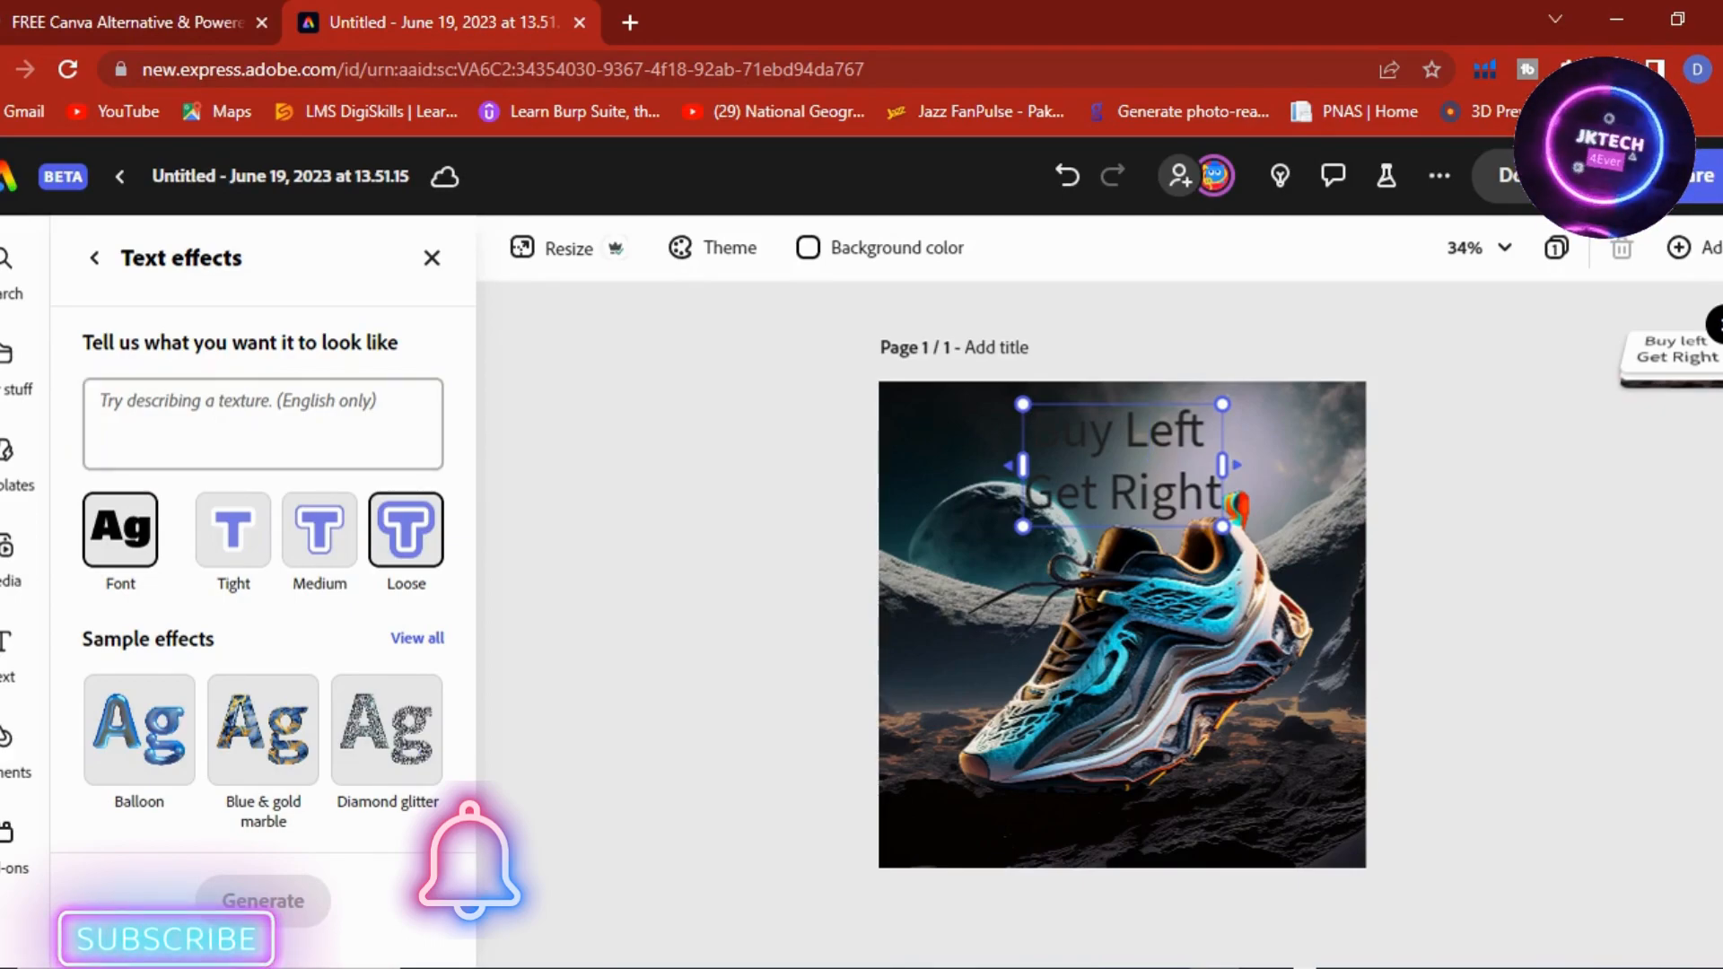
click(263, 729)
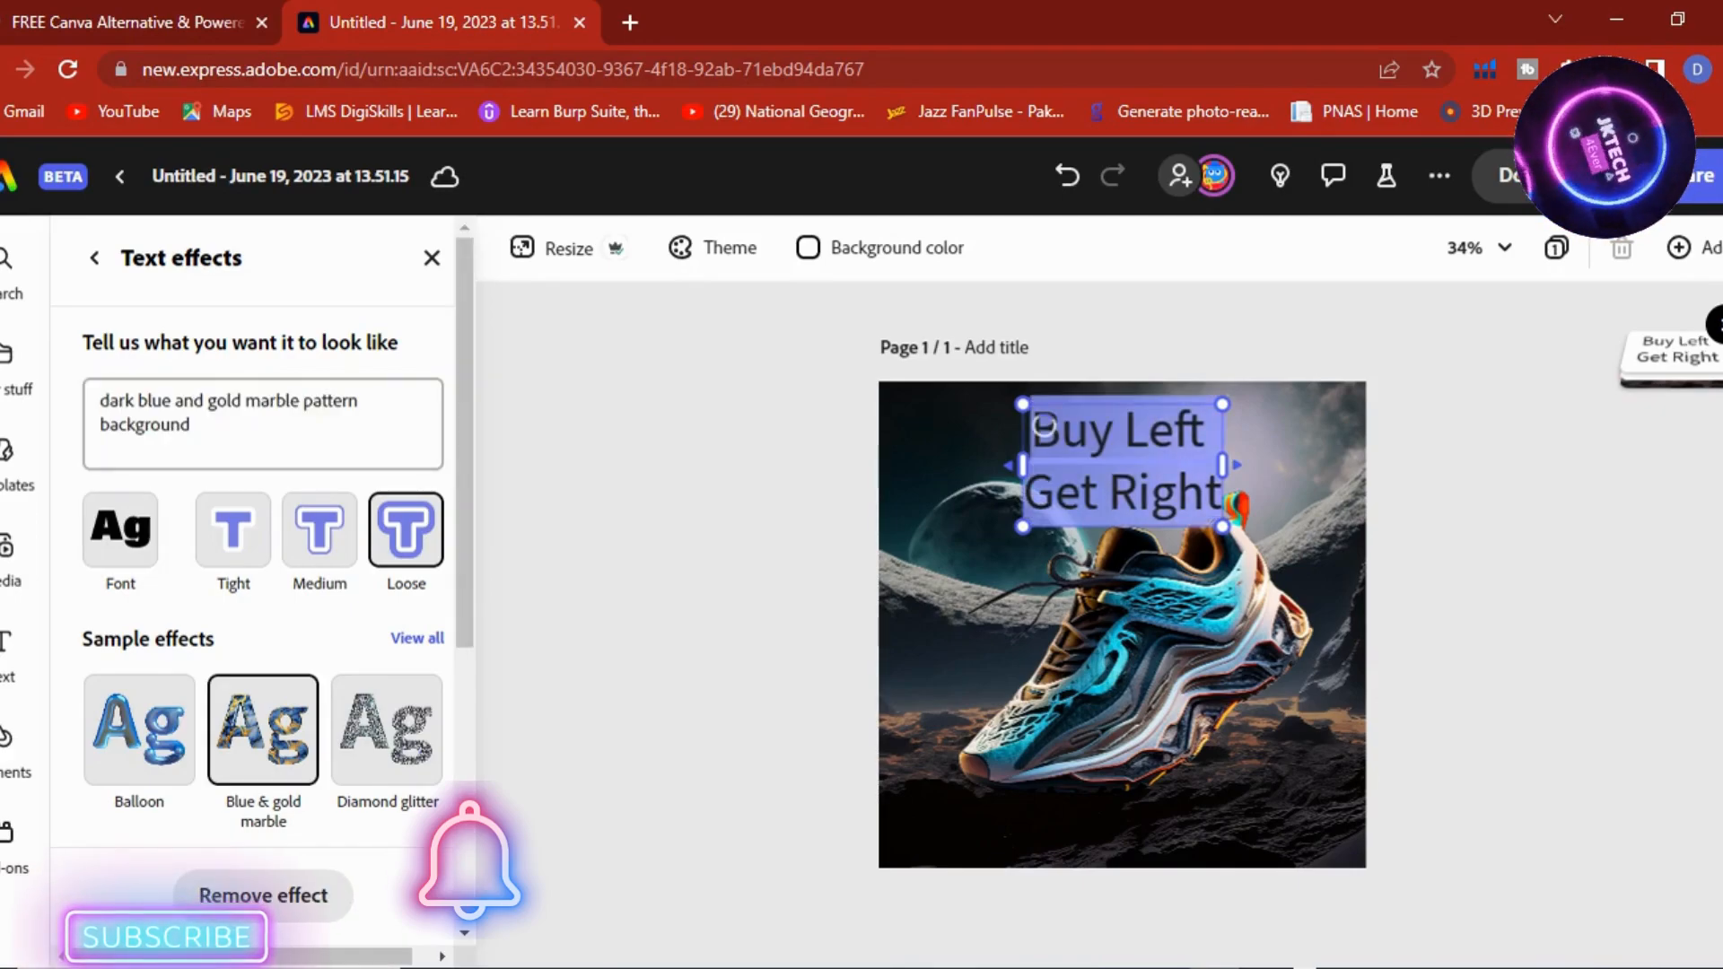
drag(464, 539, 464, 579)
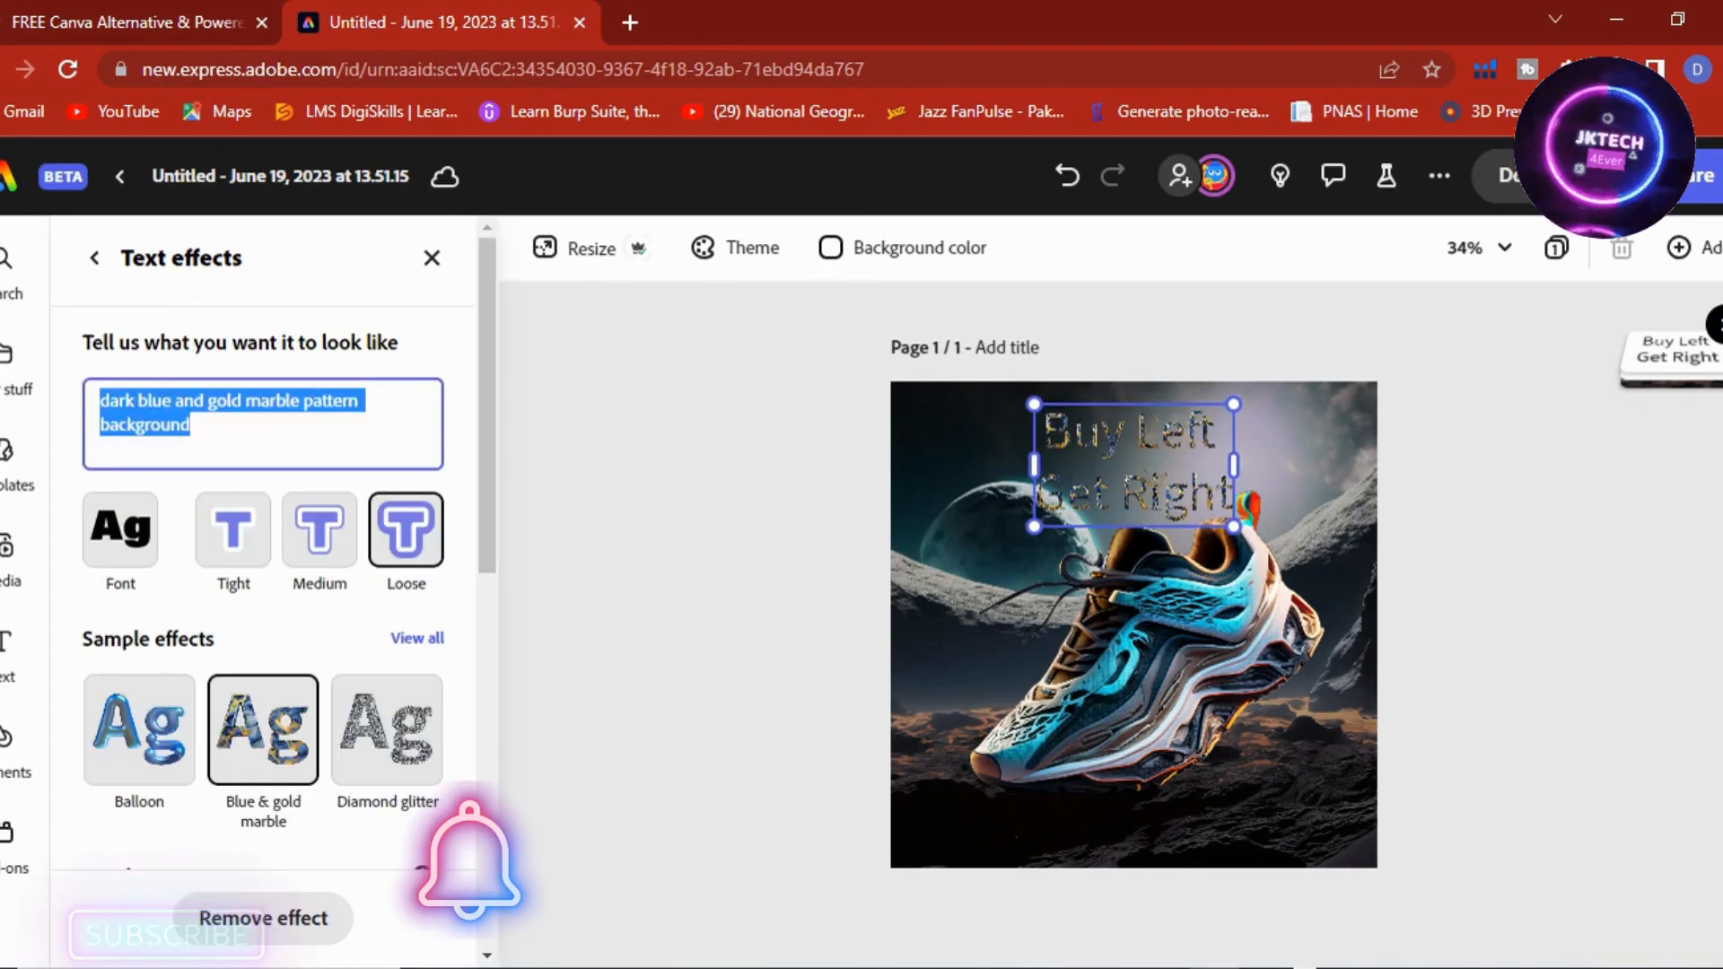
text(Fu)
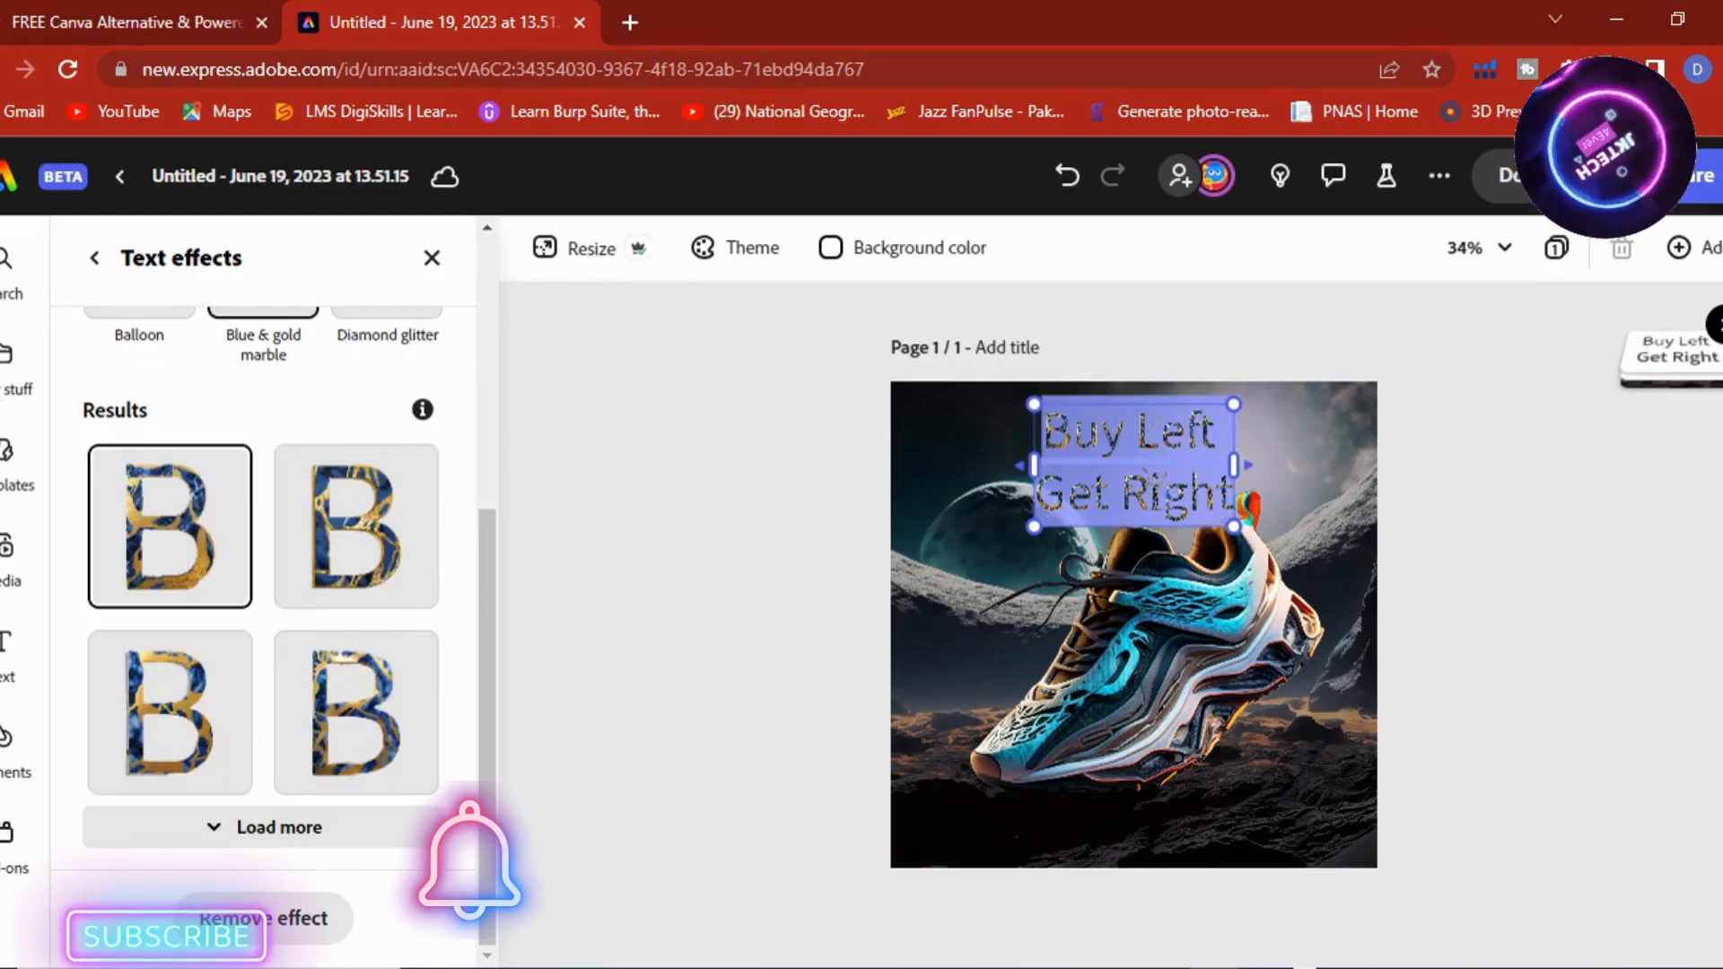
- Load more text effect results for the "Buy Left Get Right" headline and browse the variations
click(267, 826)
scroll(260, 538, down, 3)
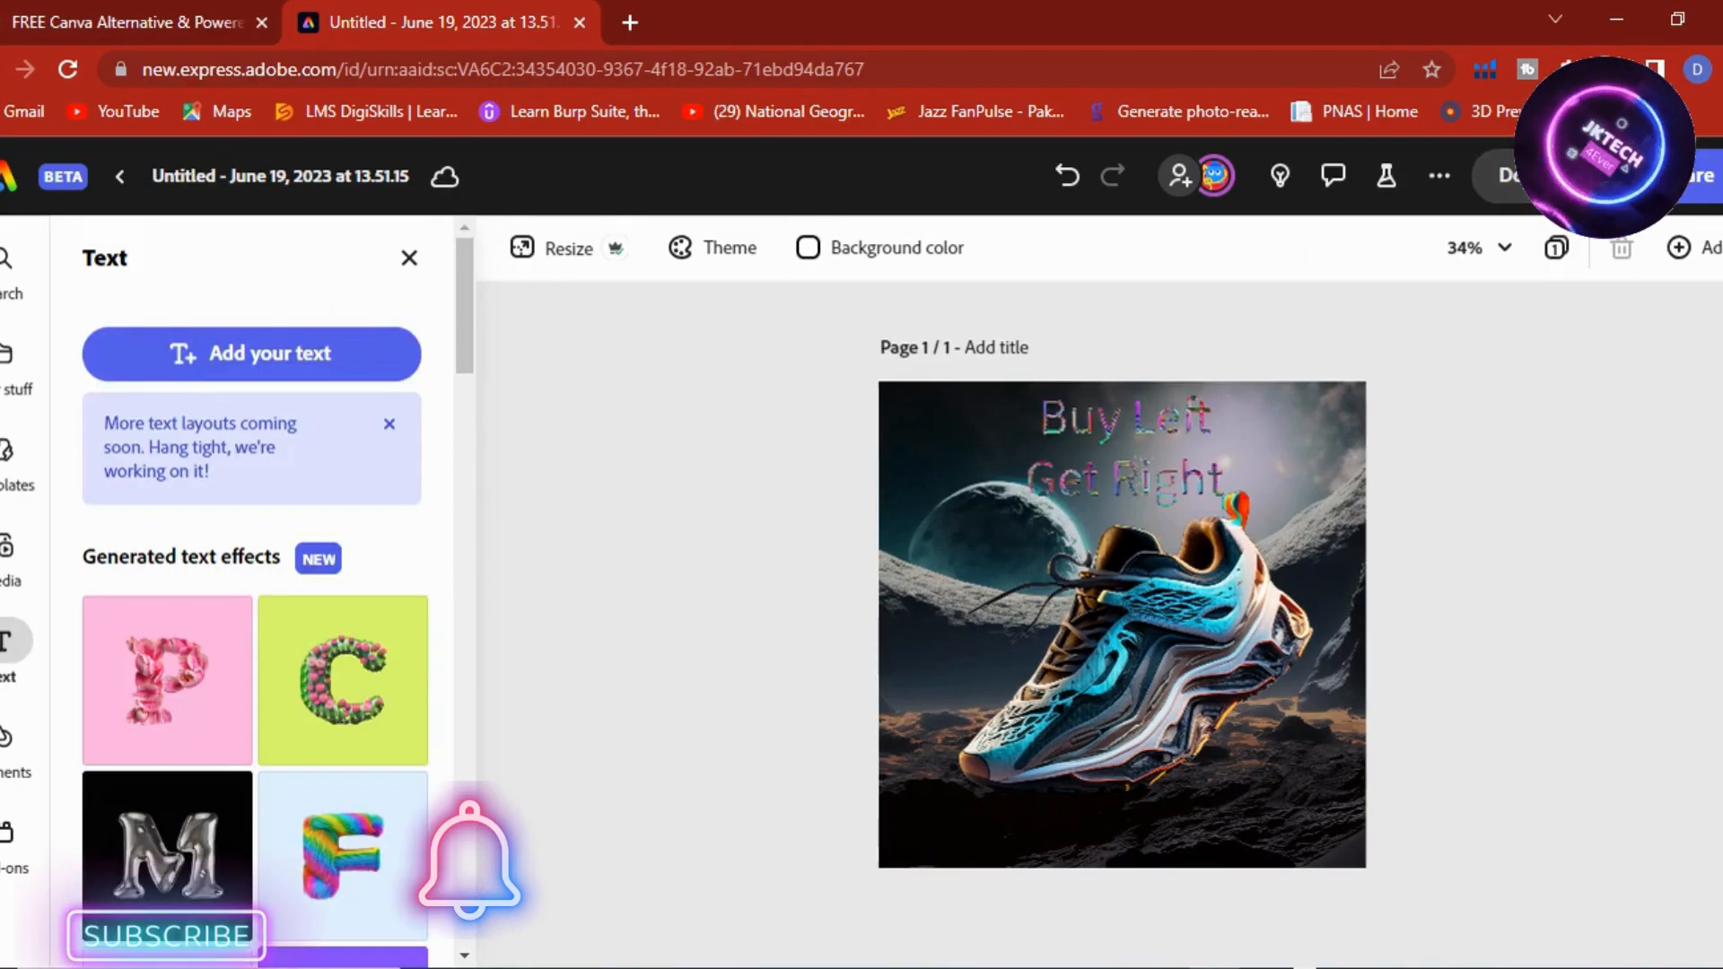
- Check the available download file formats for the design and choose PNG (Best for images)
click(1545, 175)
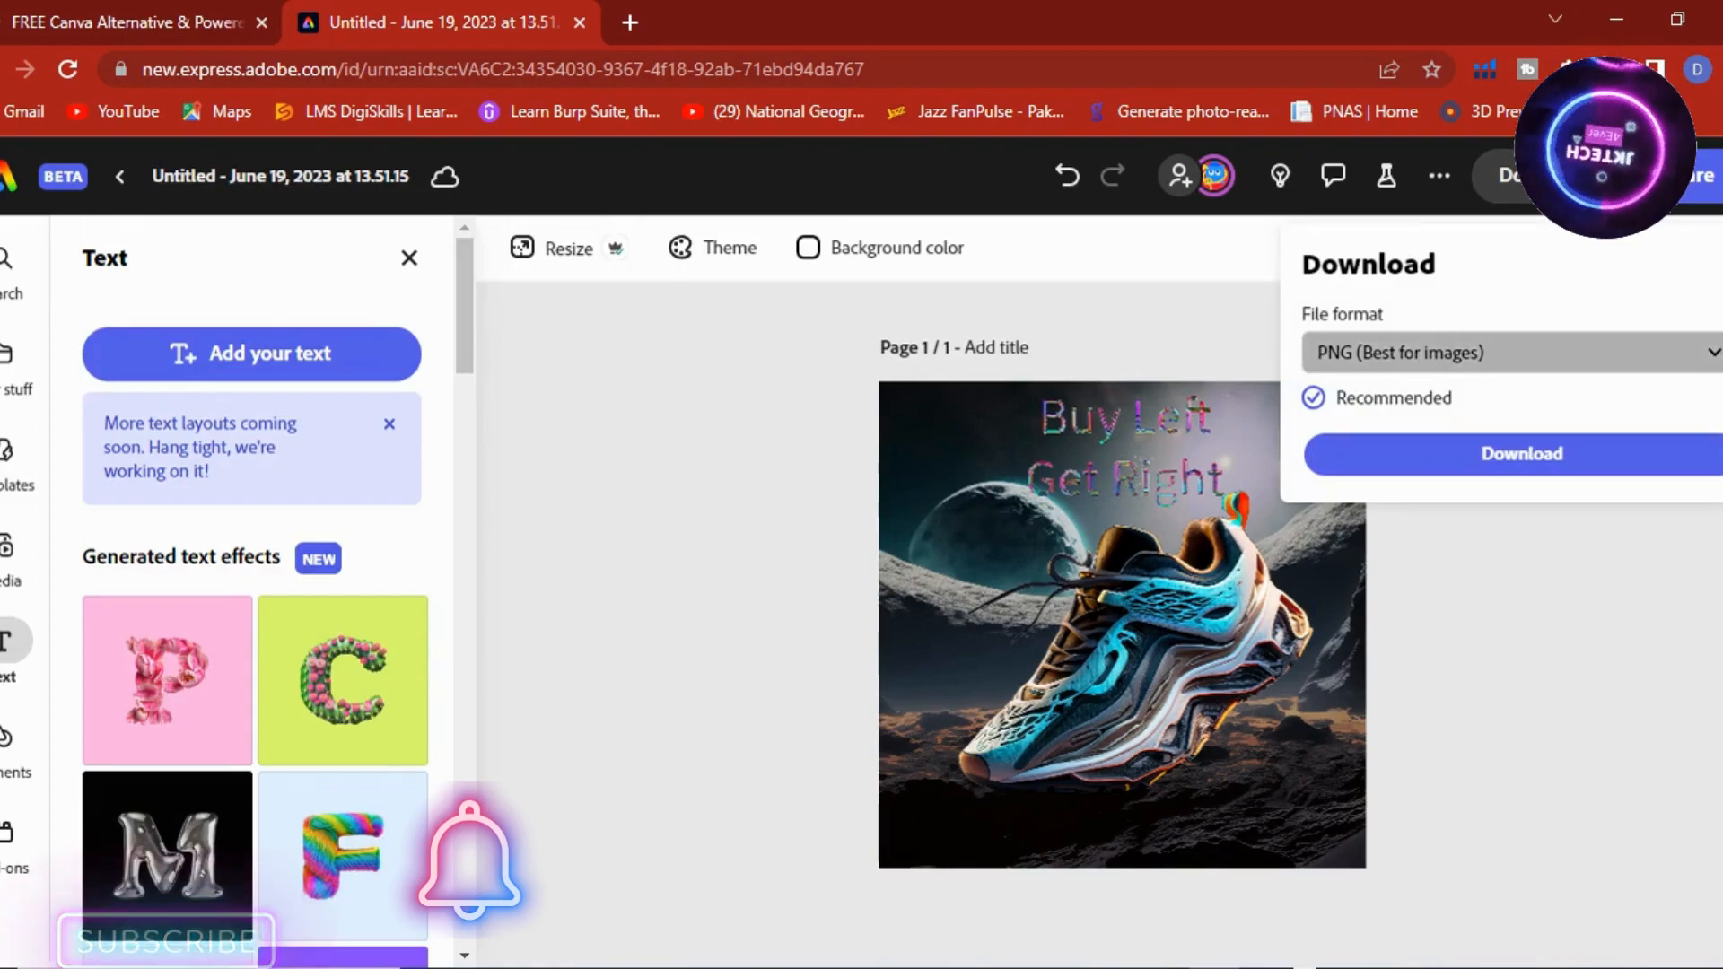
click(1517, 353)
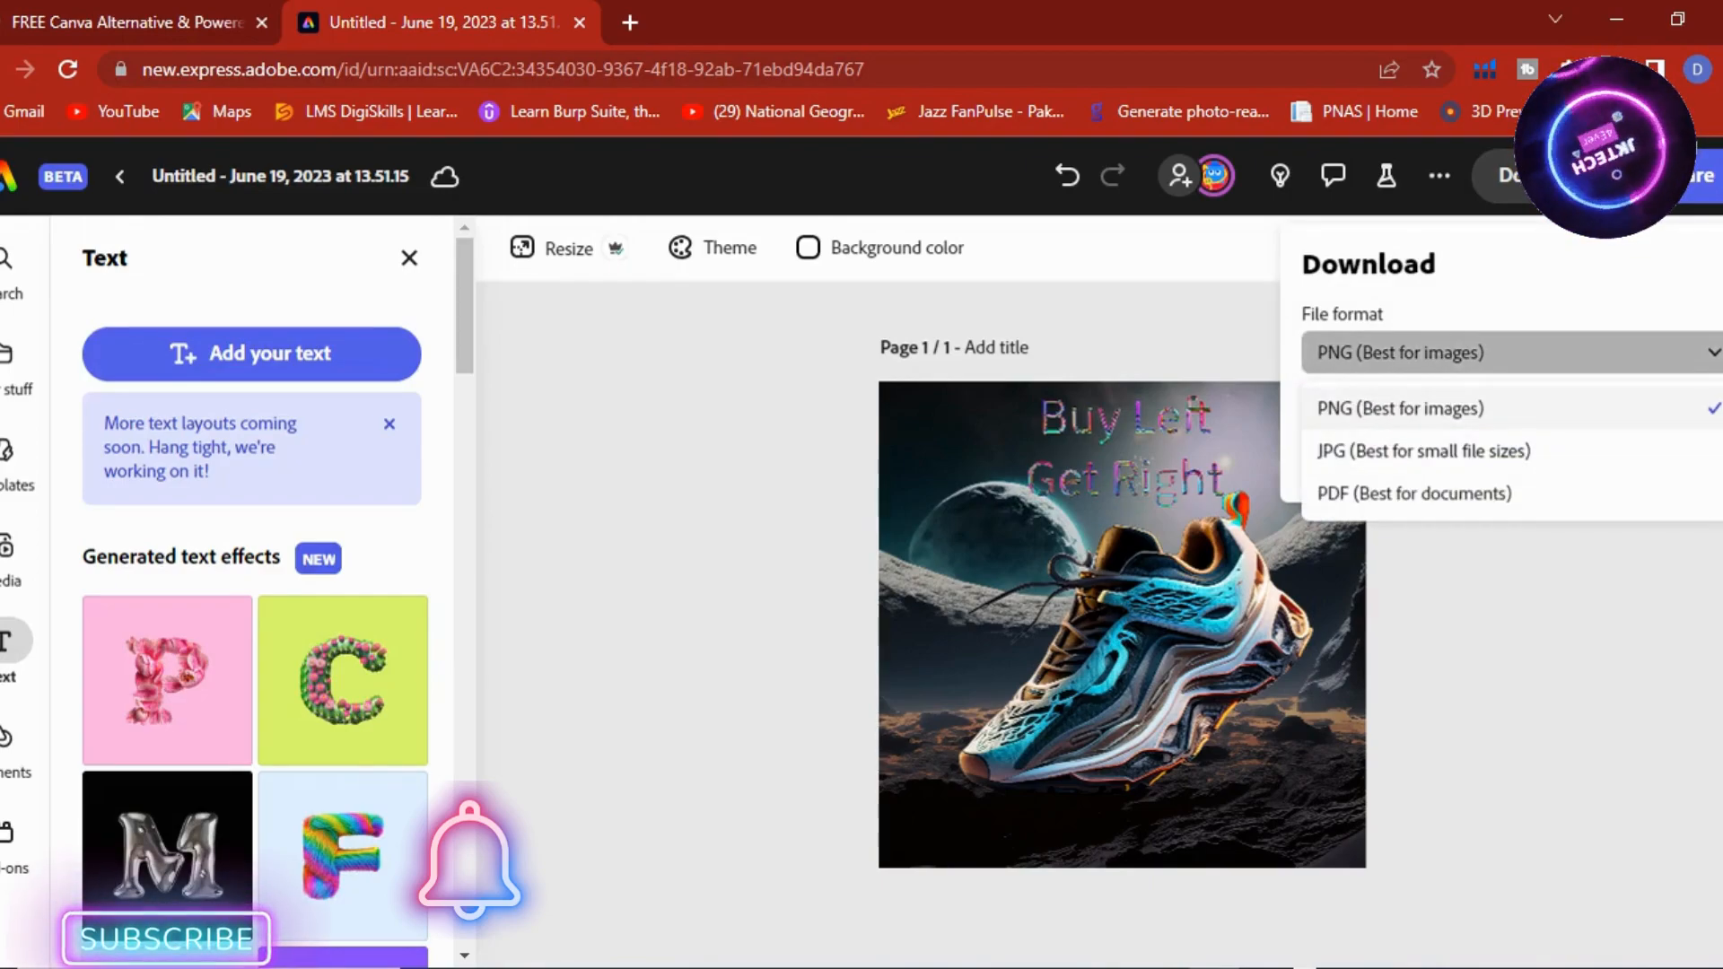
click(1517, 407)
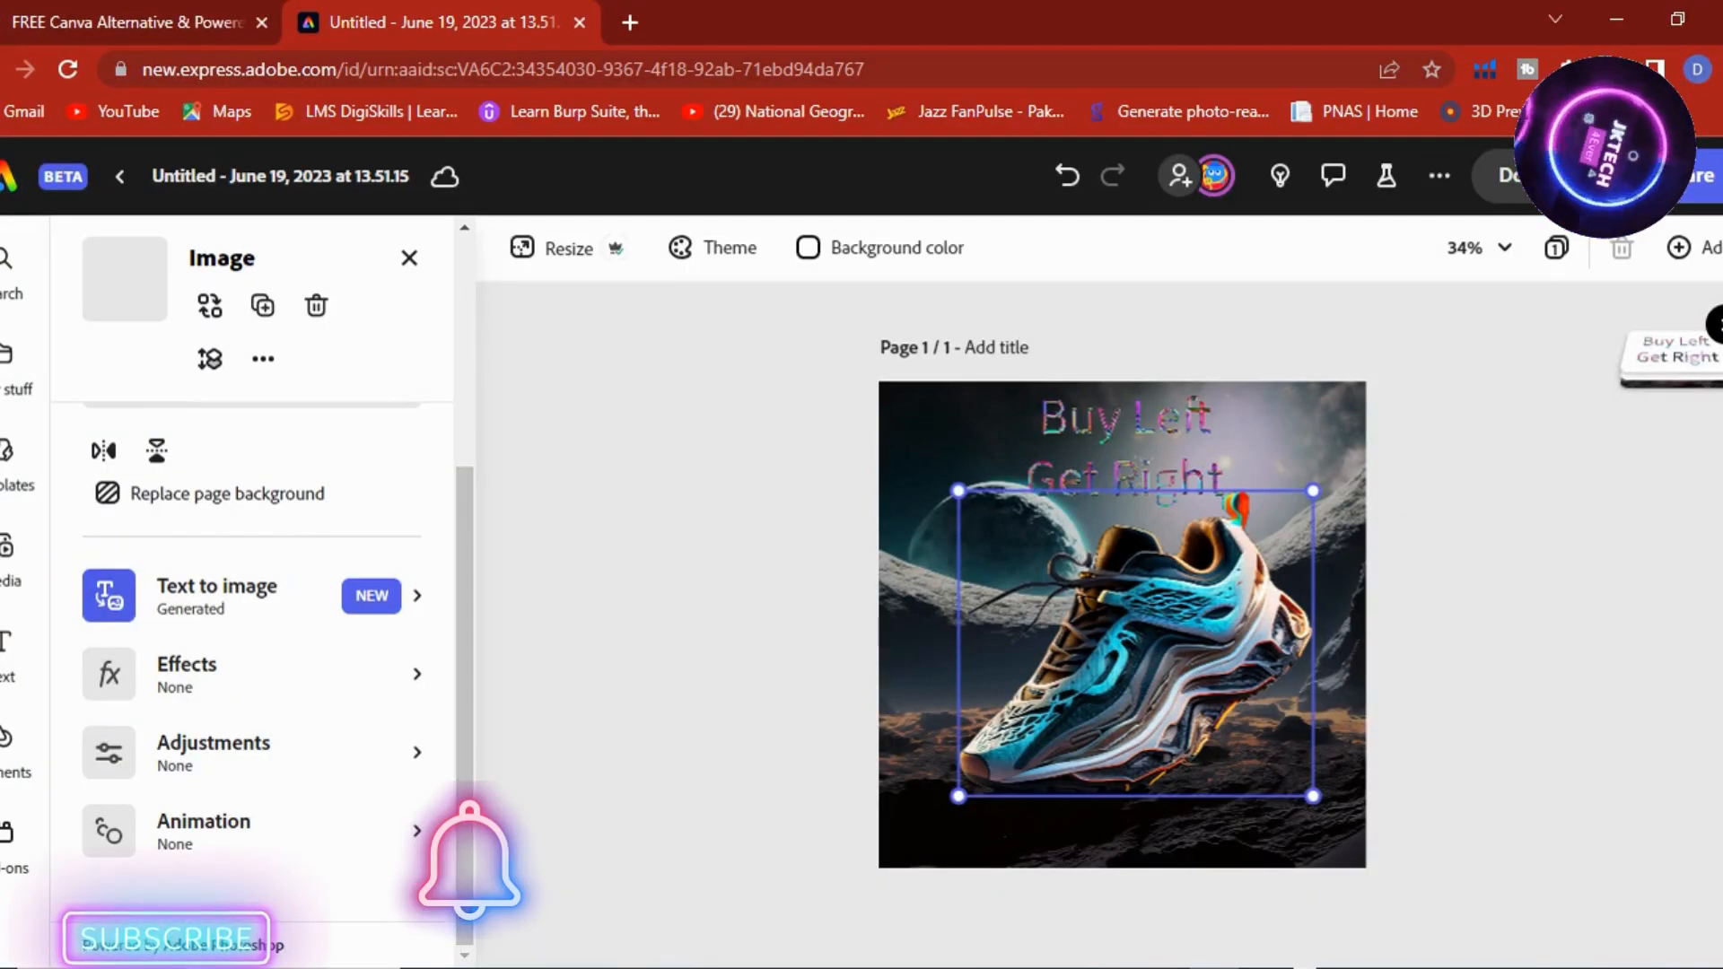
- Add a looping animation to the sneaker image
click(252, 831)
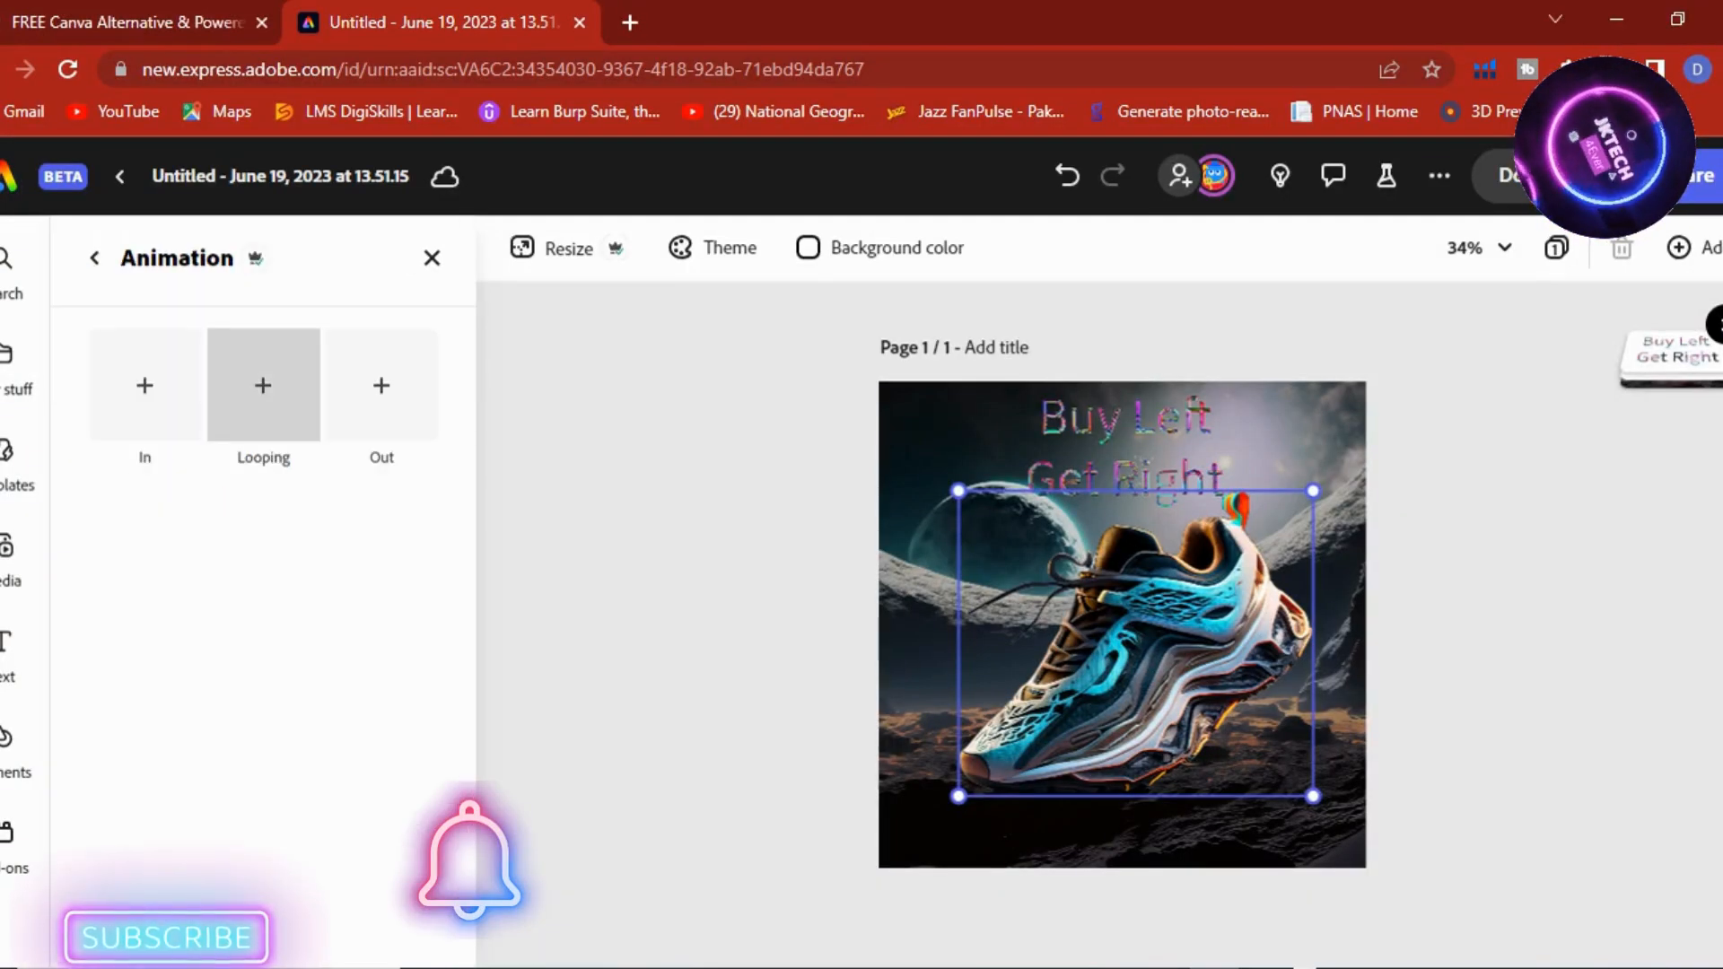
click(263, 385)
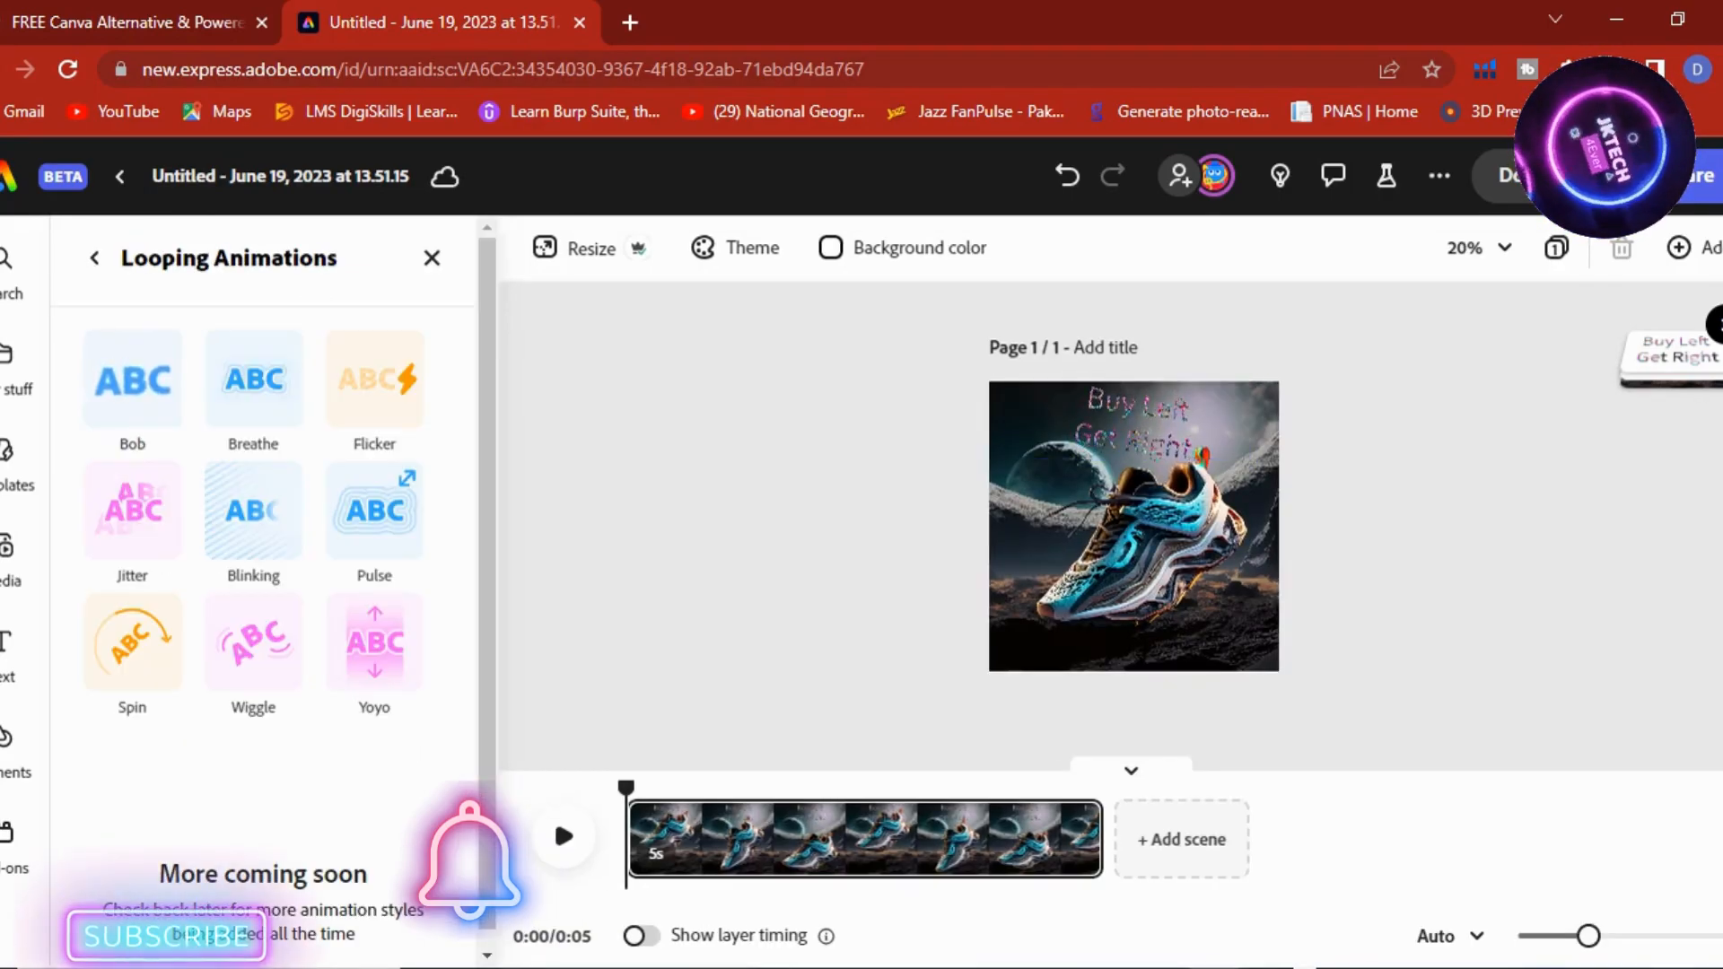
- Apply the Bob looping animation to the "Buy Left Get Right" headline and set its speed to 80
click(133, 380)
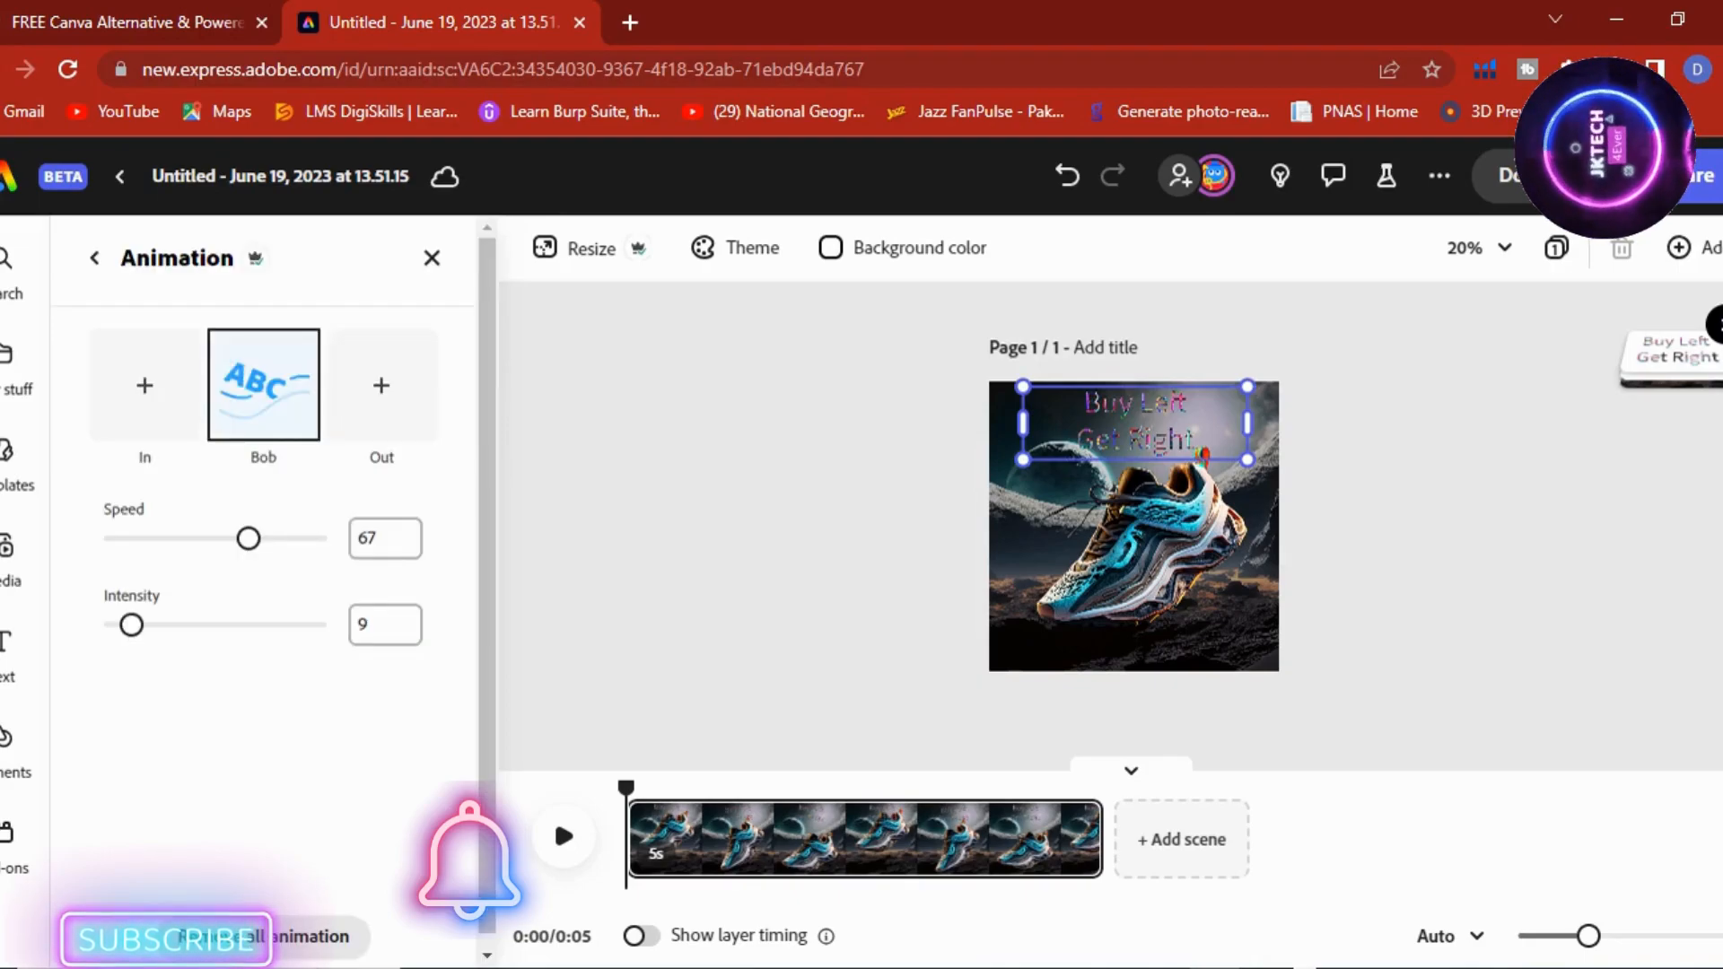
drag(251, 538, 221, 539)
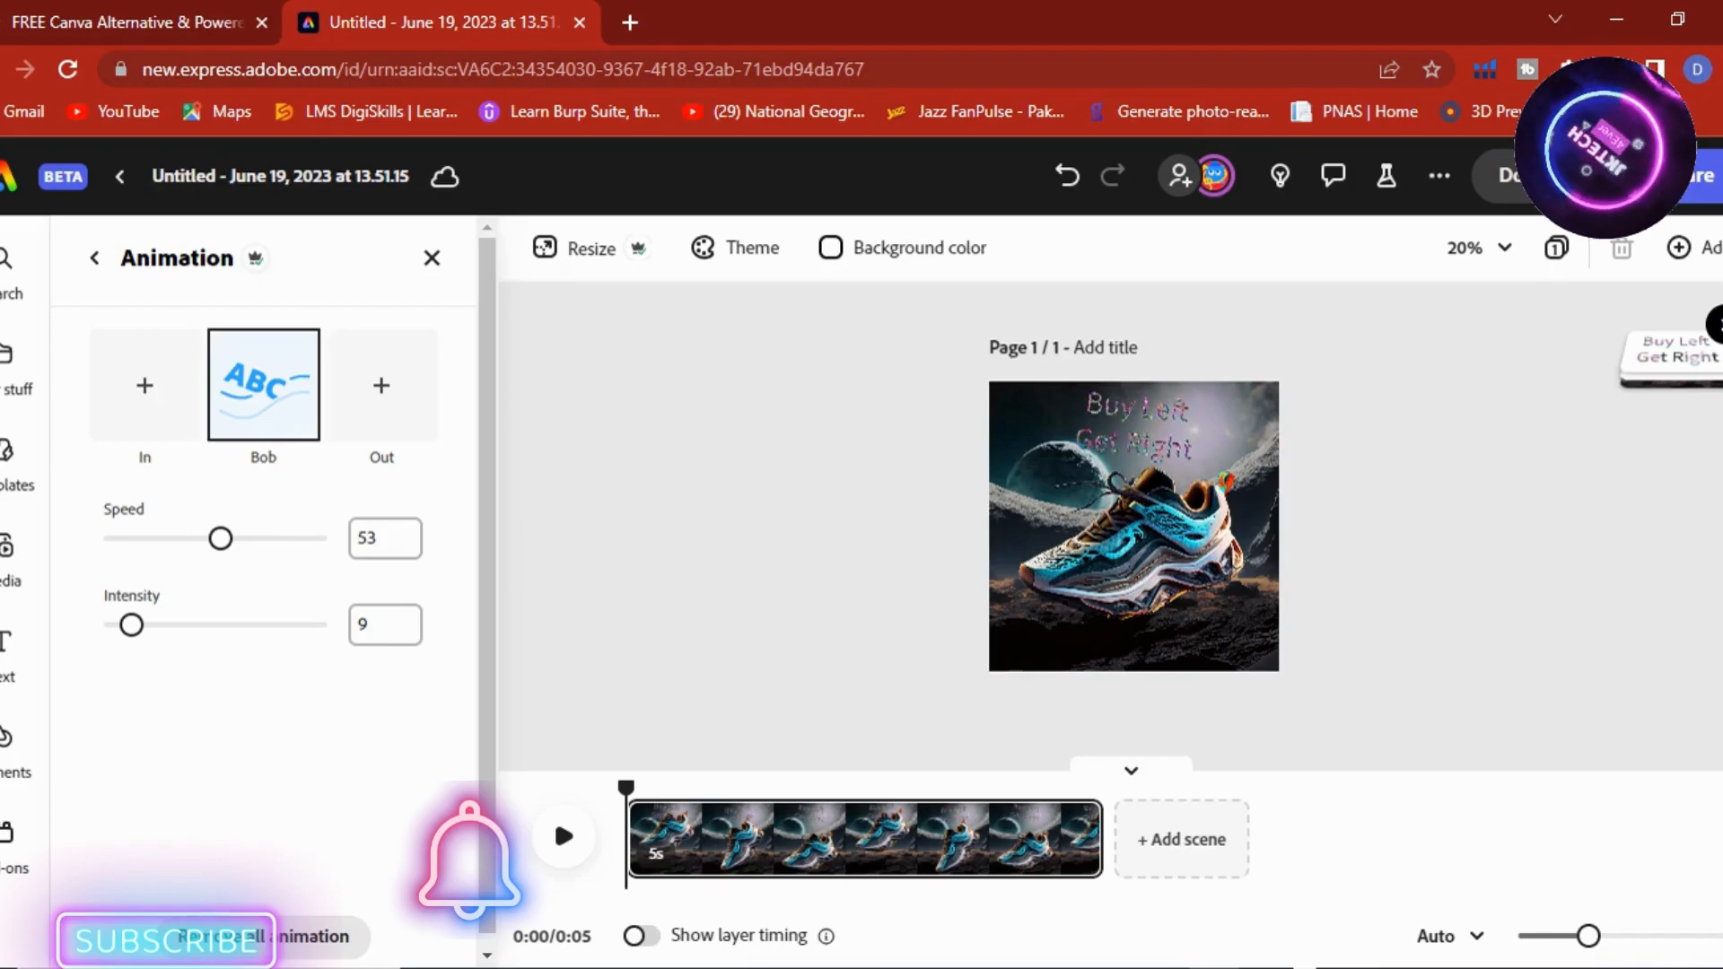
drag(221, 538, 274, 538)
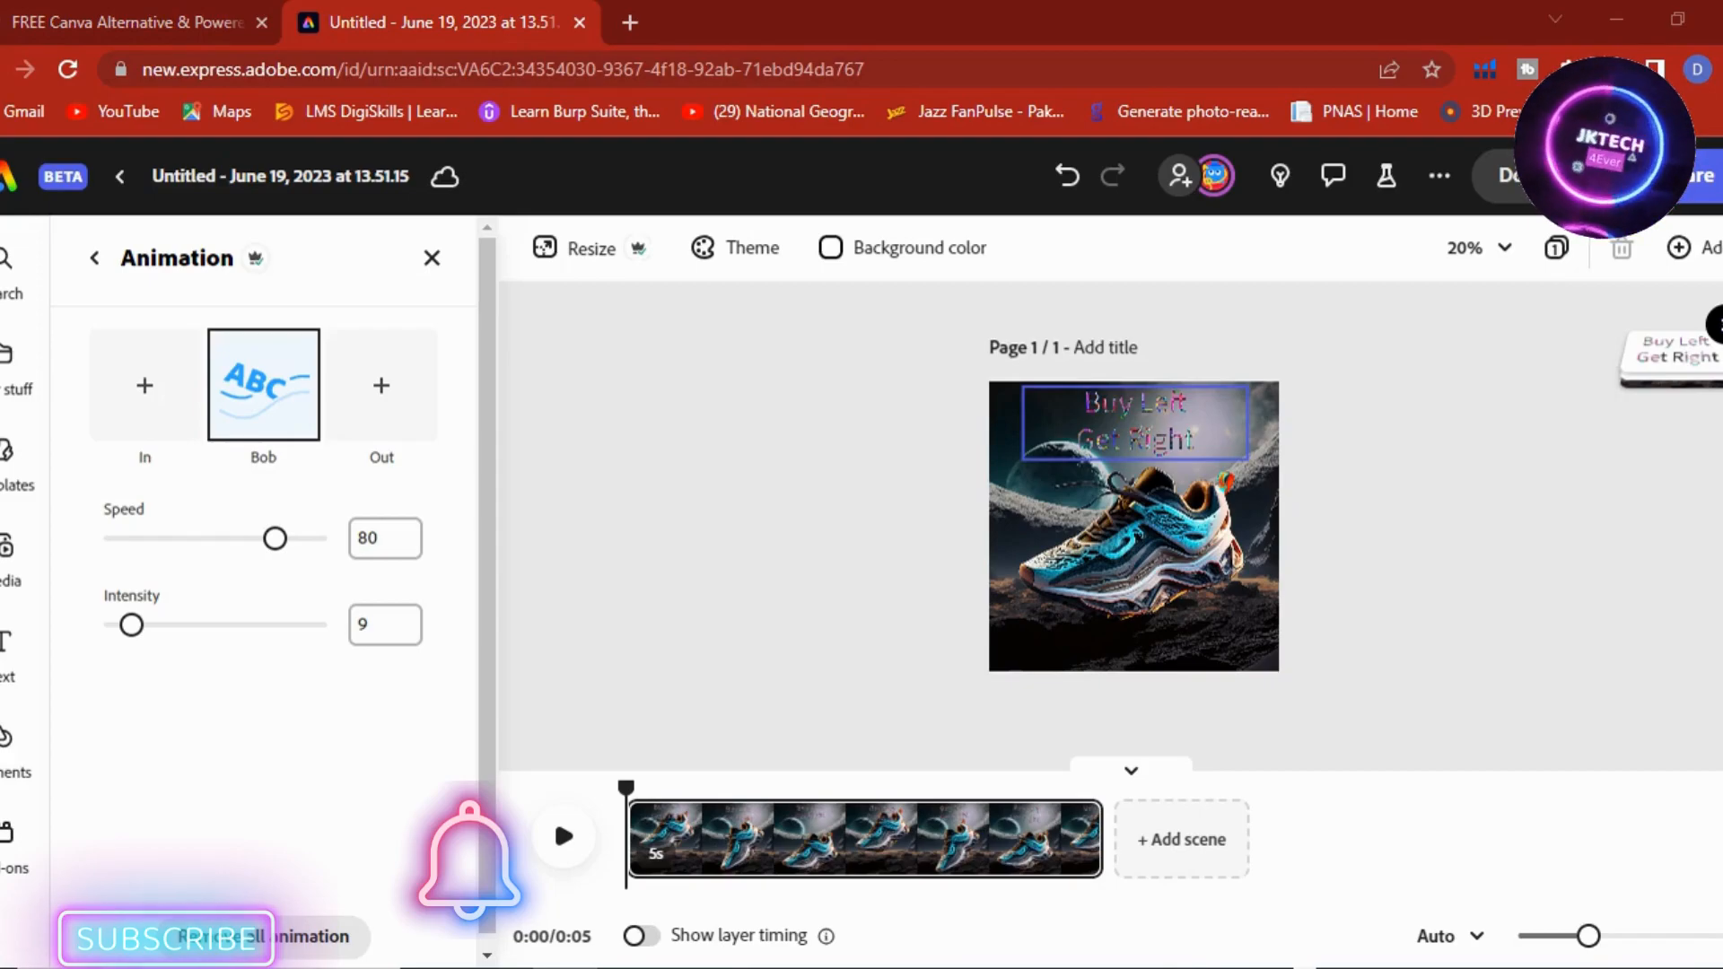
- Set up the animated post's download as MP4 (Best for videos) with a video resolution of 1080
click(1550, 176)
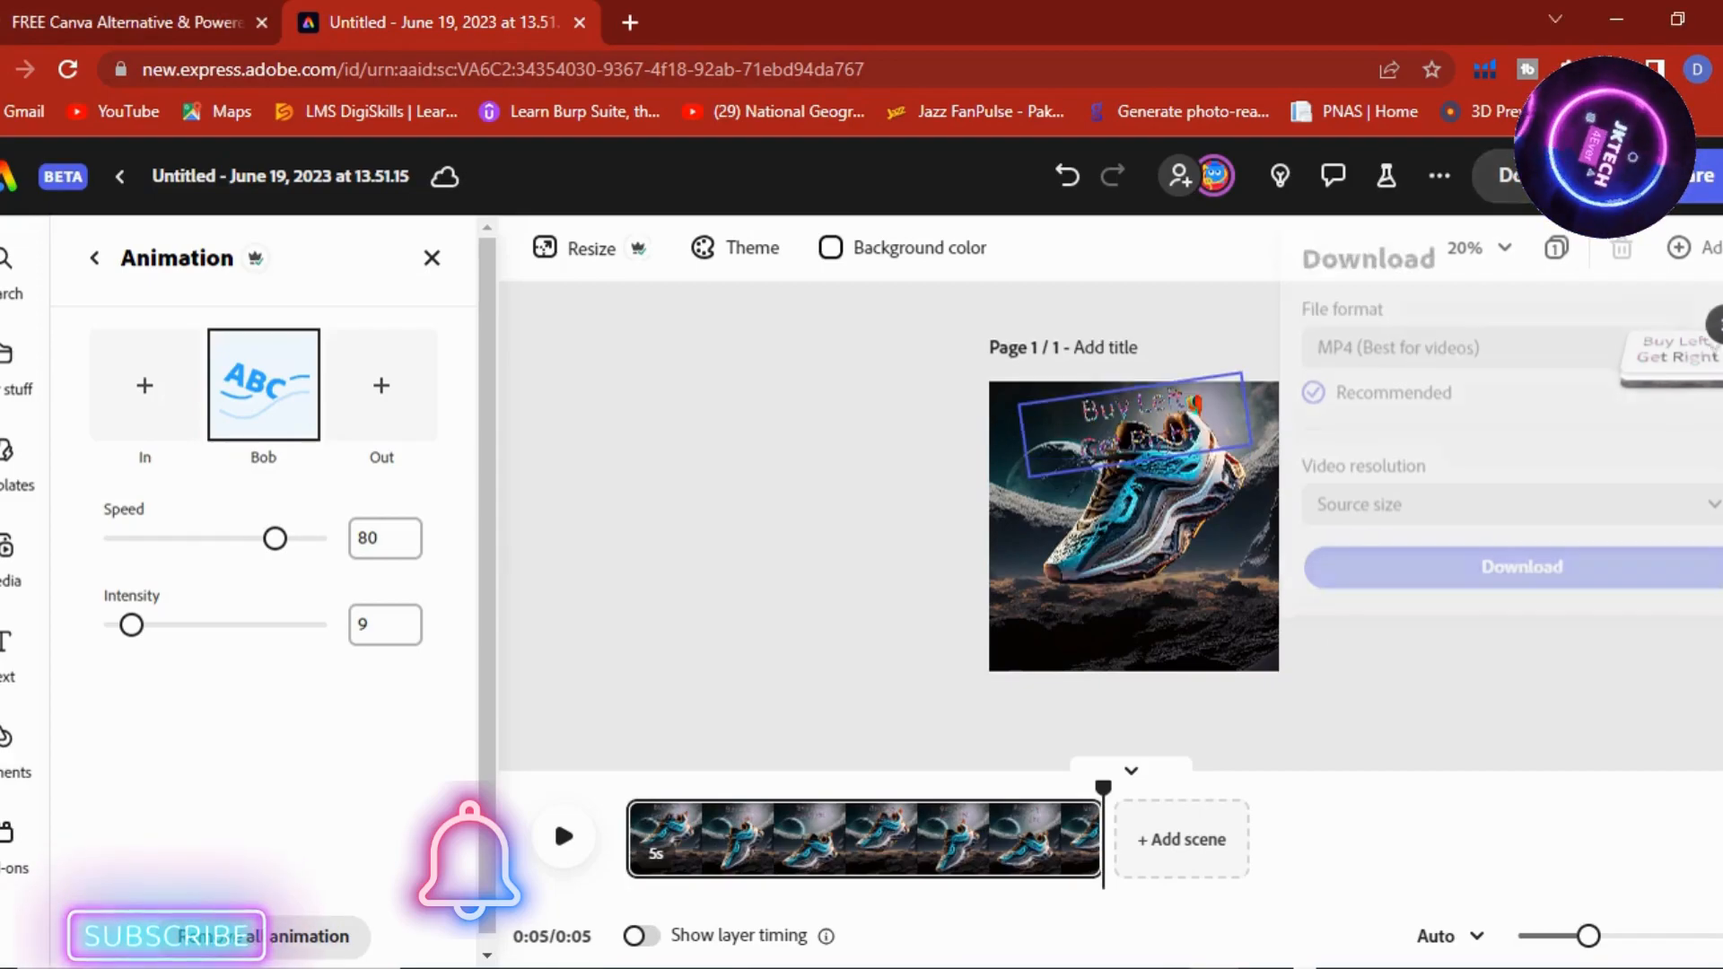
click(1517, 510)
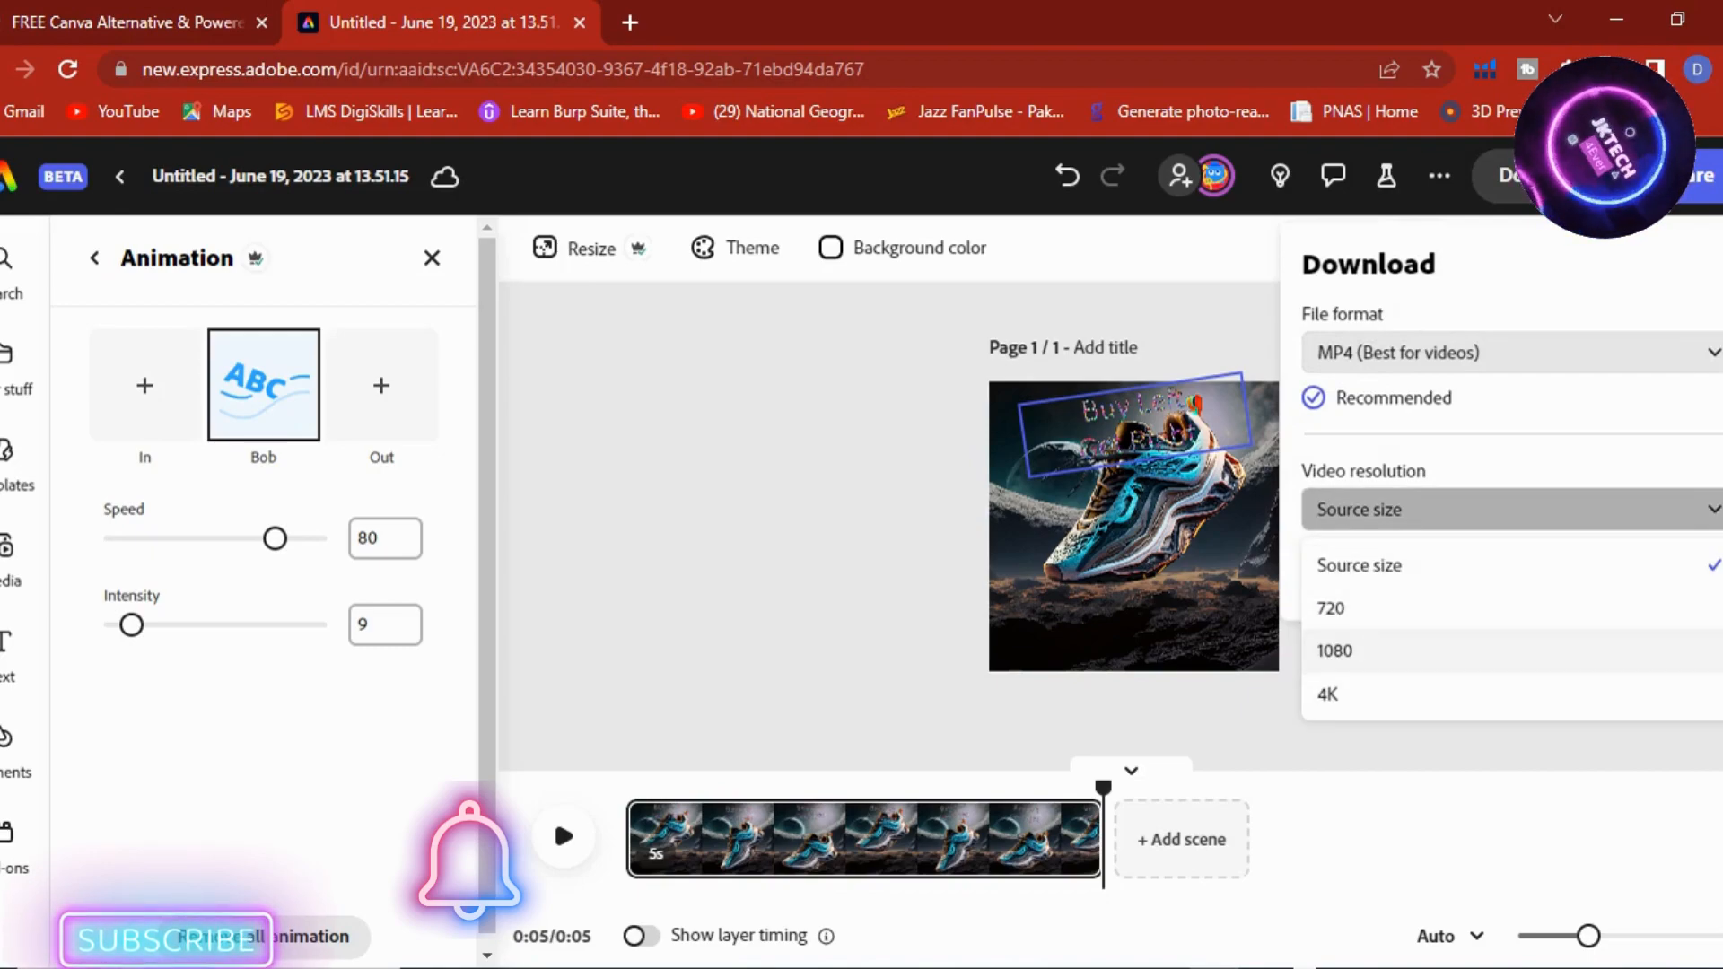
click(1334, 651)
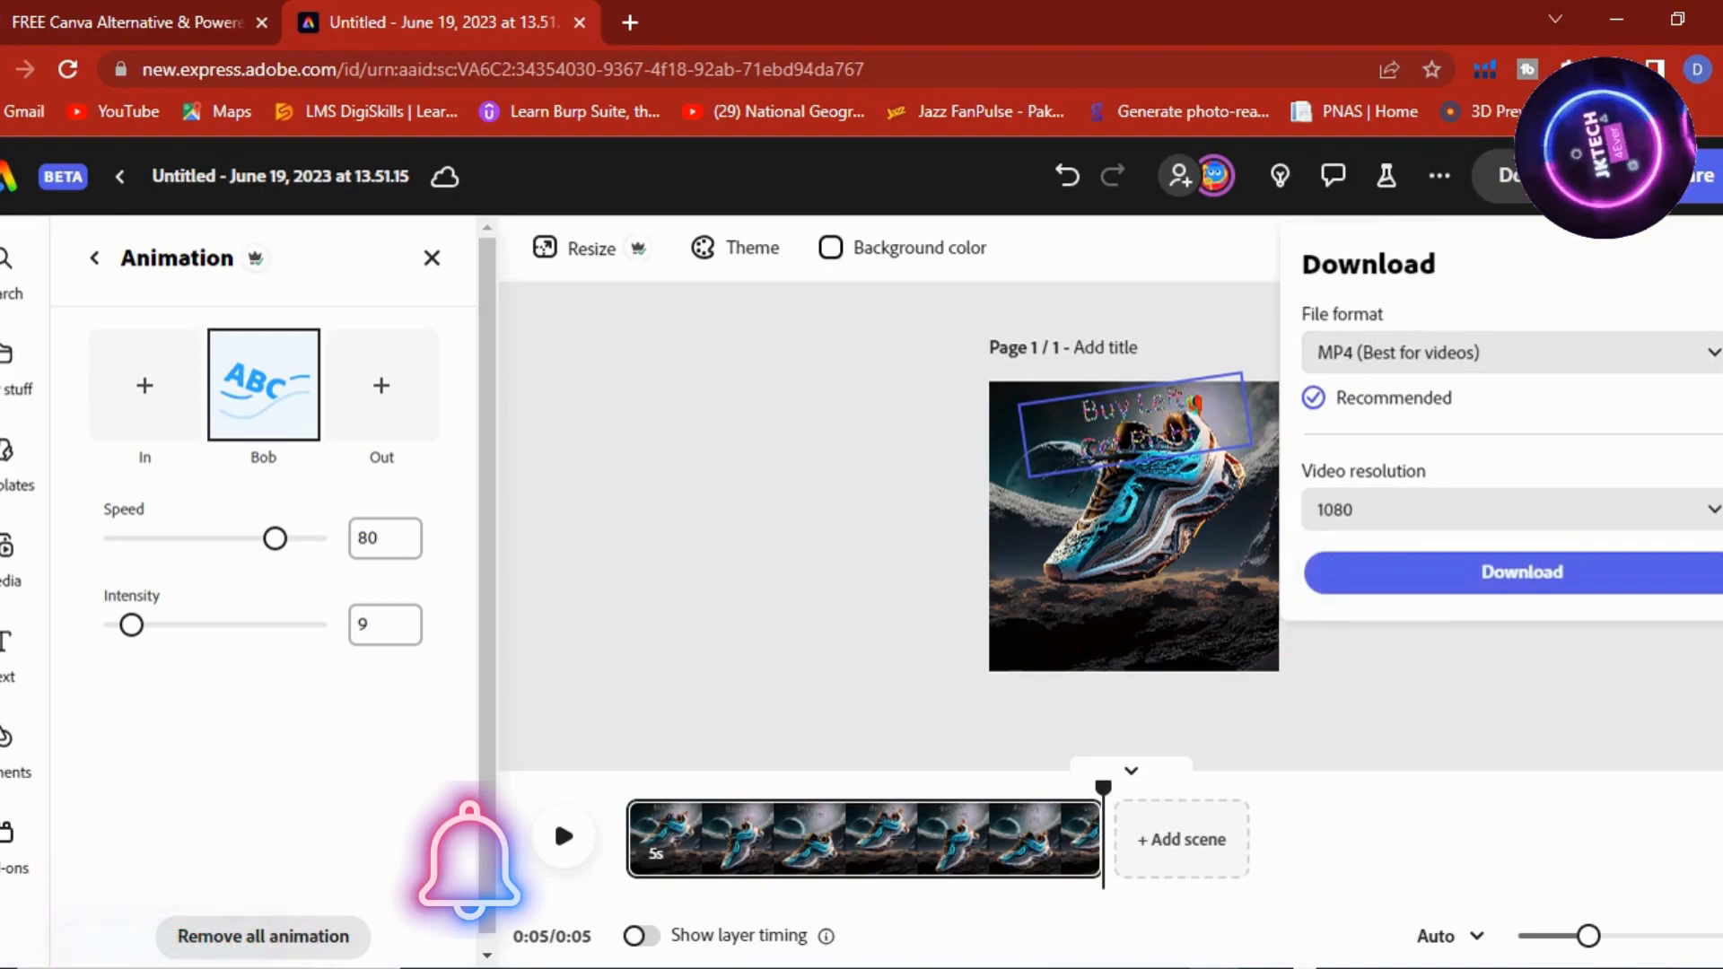